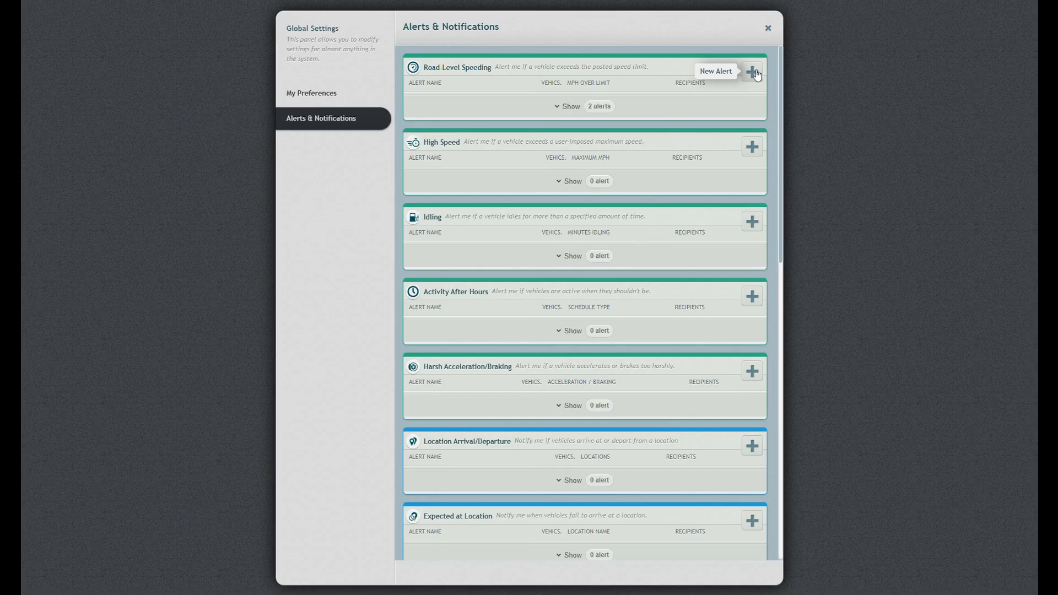
Expand the Road-Level Speeding alerts, request deletion of Road-Level Speeding Alert 2, and cancel the deletion.
{"action": "left_click", "coordinate": [571, 106]}
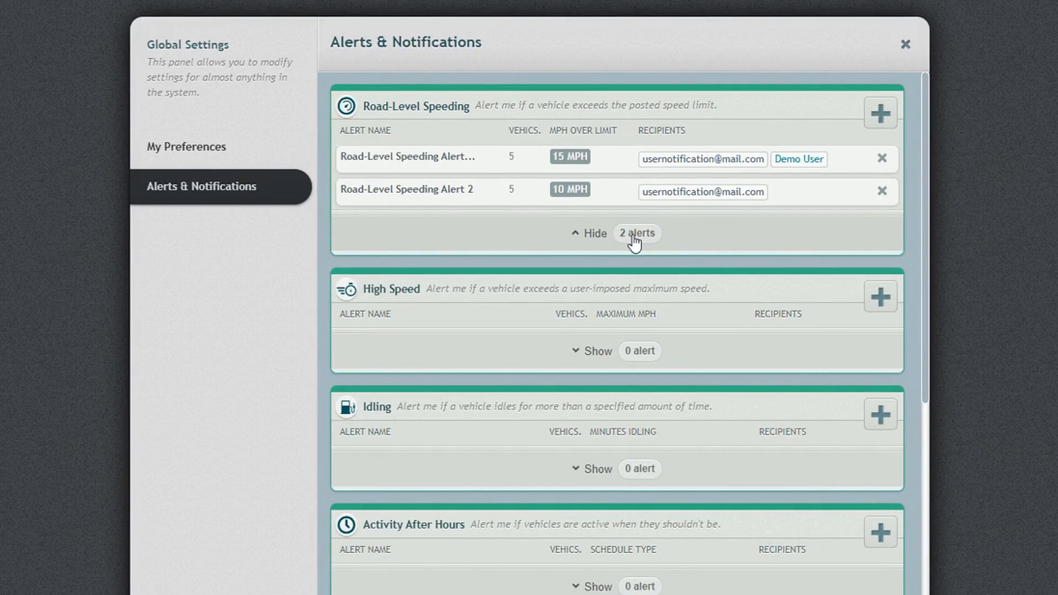
{"action": "left_click", "coordinate": [883, 193]}
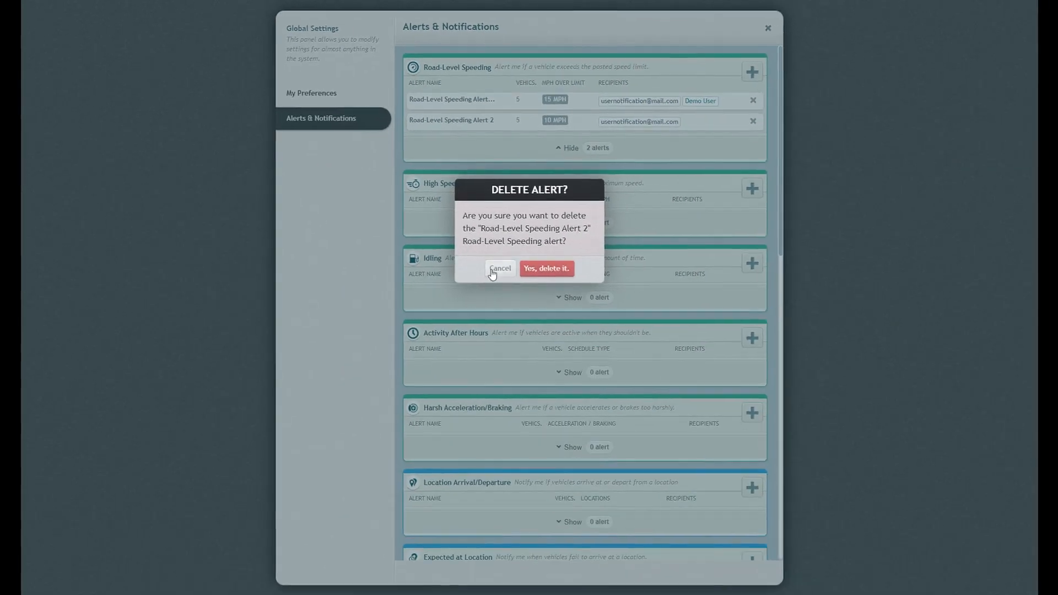
{"action": "left_click", "coordinate": [484, 423]}
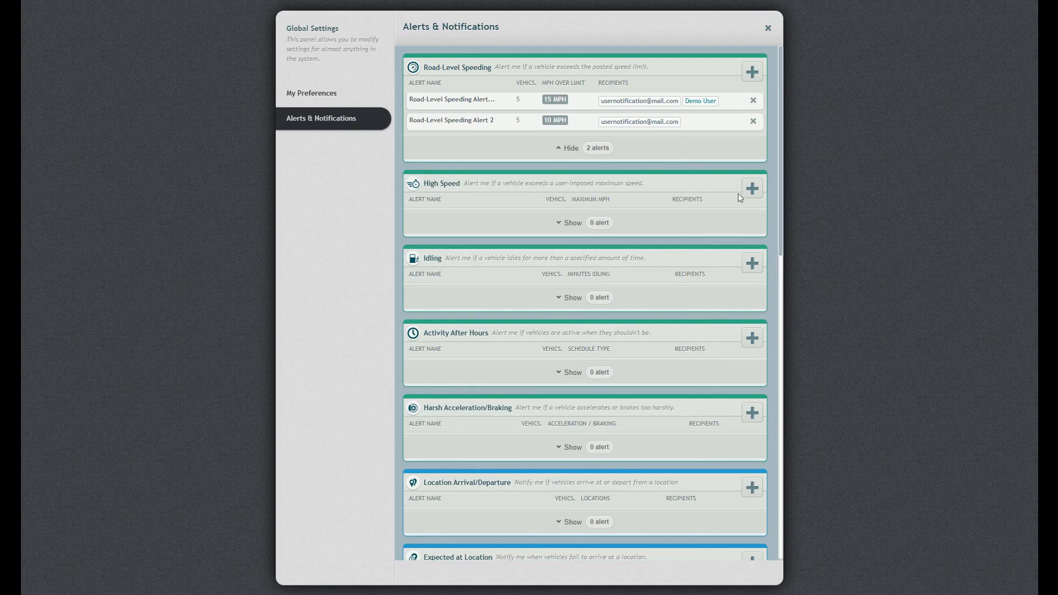
Create a new High Speed alert and name it "High Speed Alert".
{"action": "left_click", "coordinate": [751, 190]}
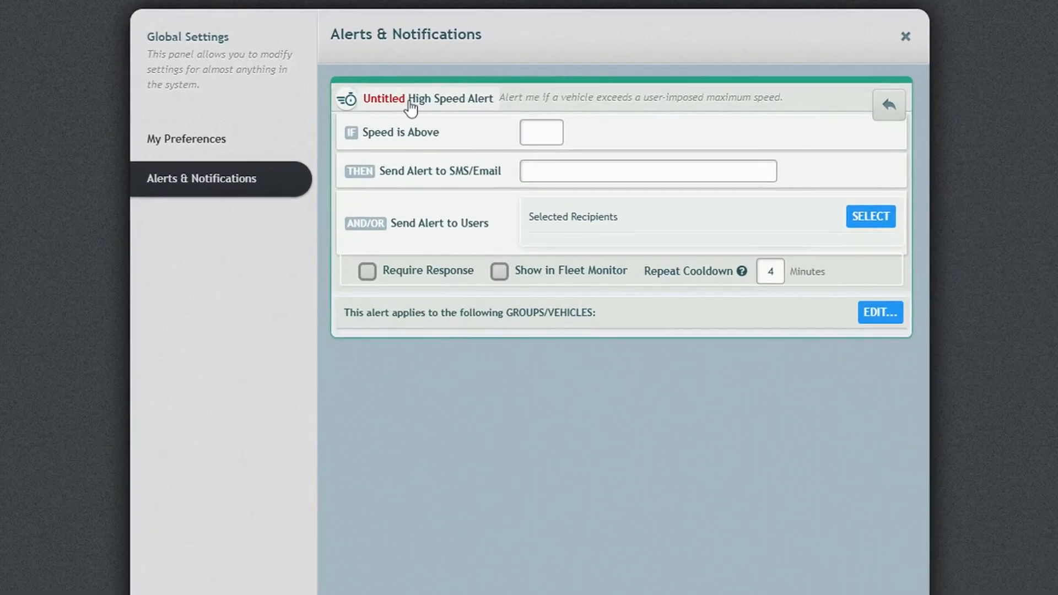
{"action": "left_click", "coordinate": [453, 71]}
{"action": "left_click", "coordinate": [407, 104]}
{"action": "left_click_drag", "start_coordinate": [406, 103], "coordinate": [353, 103]}
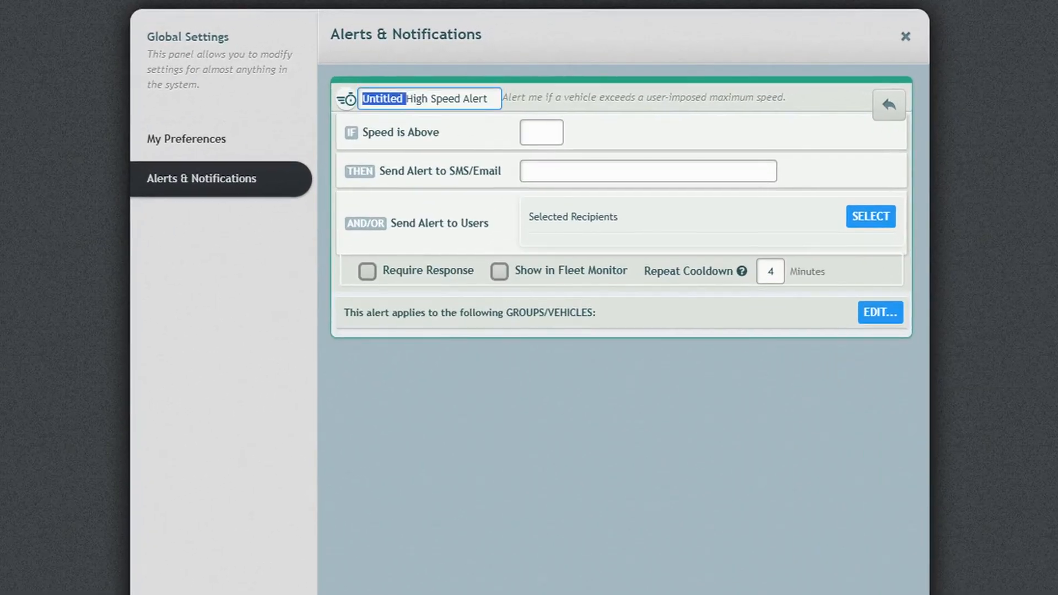
{"action": "key", "text": "BackSpace"}
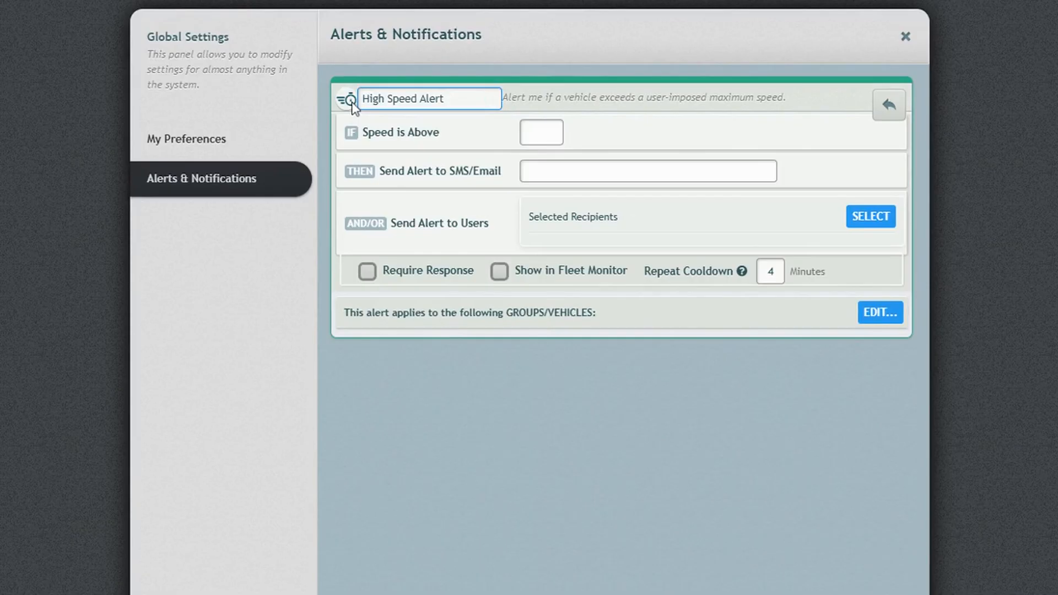
{"action": "left_click", "coordinate": [629, 540]}
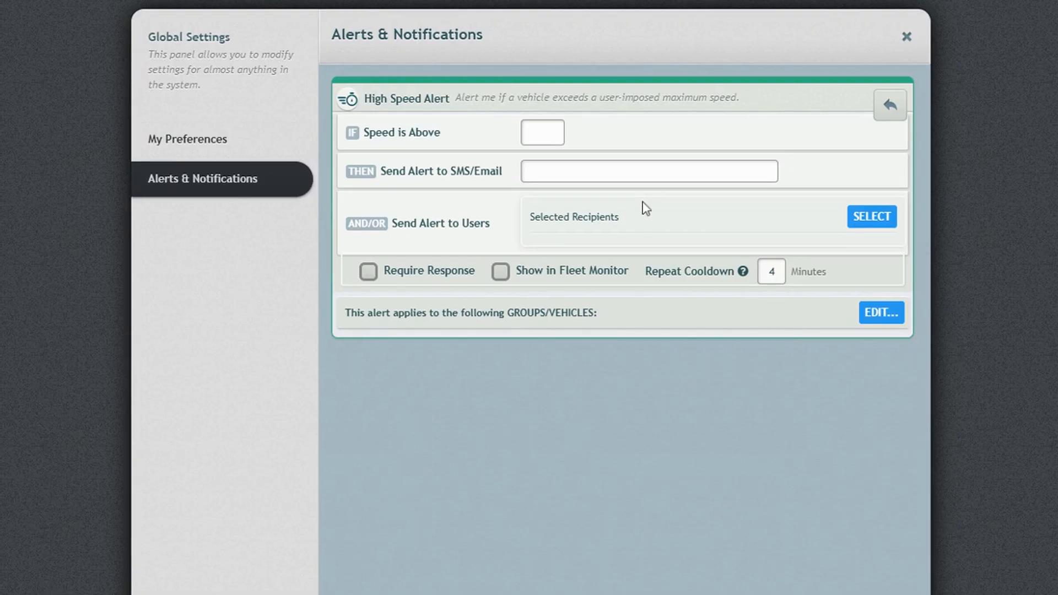
Add the recipient's phone number and e-mail address as the alert's SMS/Email recipients.
{"action": "left_click", "coordinate": [640, 172]}
{"action": "type", "text": "12345678"}
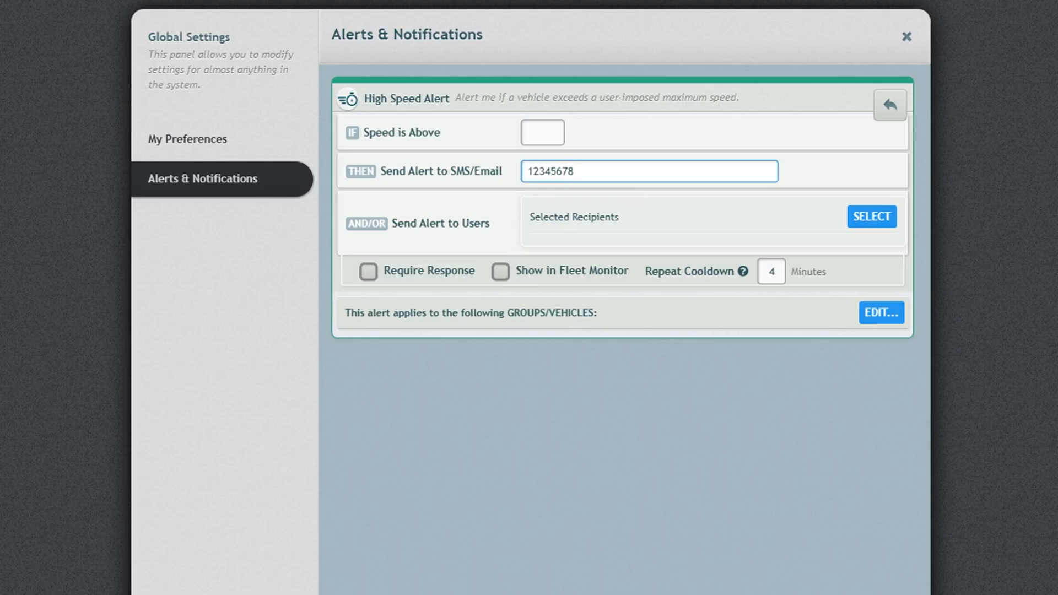
{"action": "key", "text": "Return"}
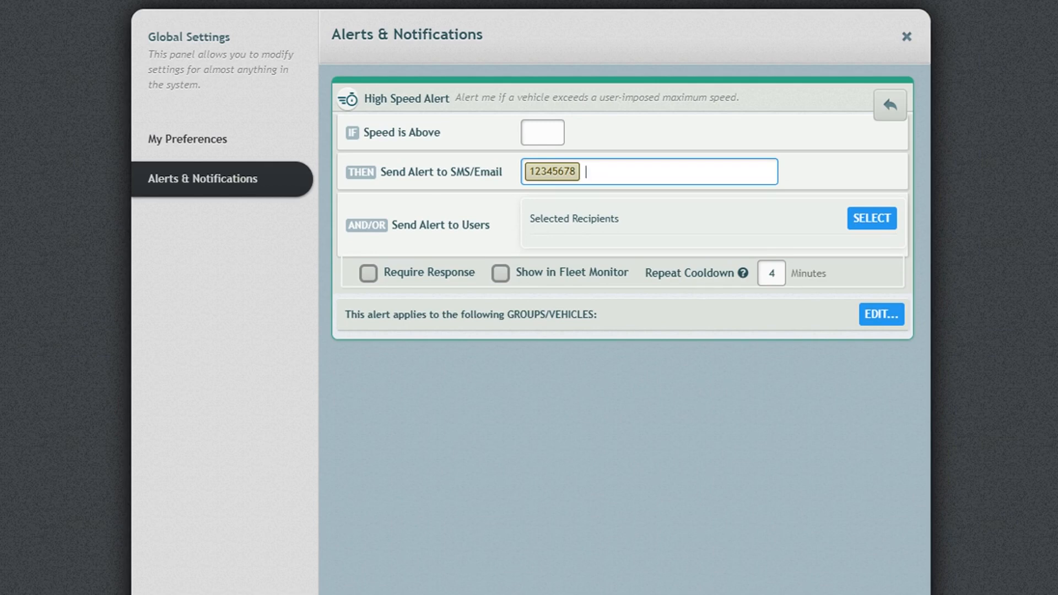
{"action": "type", "text": "mail@mail.com"}
{"action": "key", "text": "Return"}
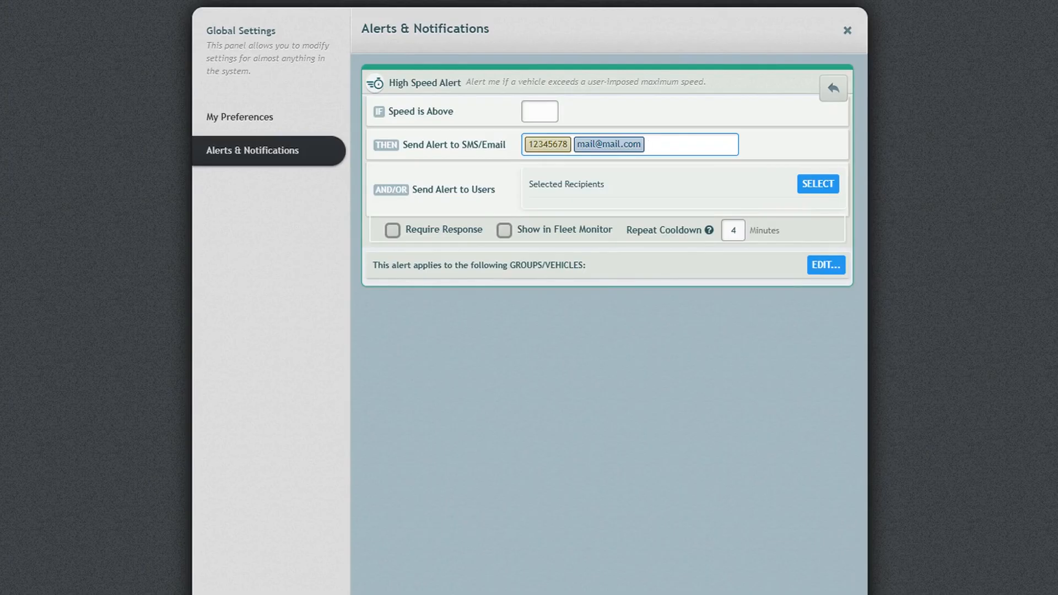
Select the demo user as a user recipient of the alert and apply the selection.
{"action": "left_click", "coordinate": [821, 186]}
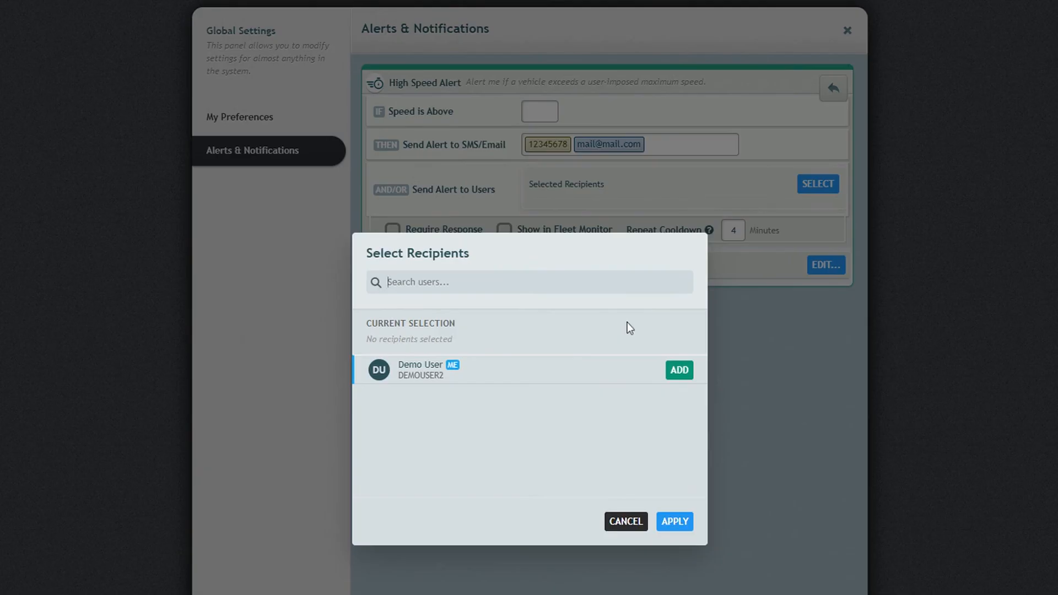
{"action": "left_click", "coordinate": [683, 371]}
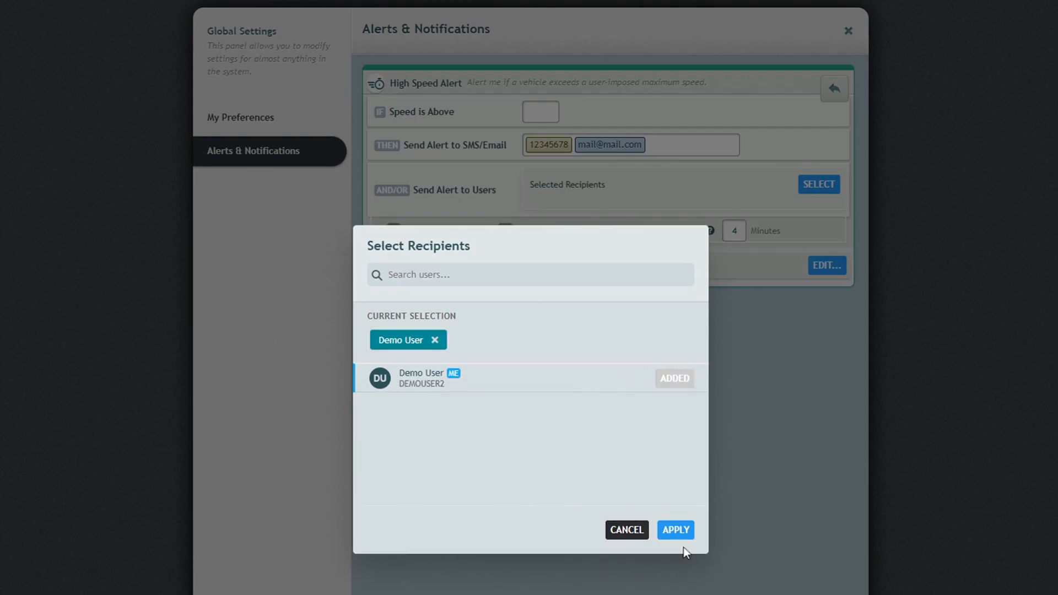
{"action": "left_click", "coordinate": [677, 531]}
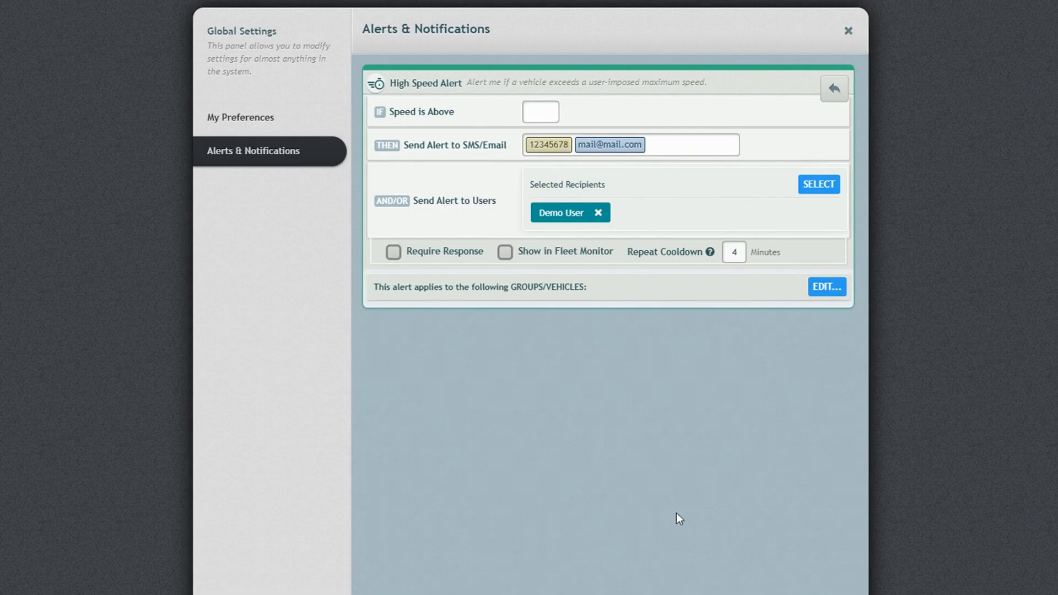
Try the Require Response option, clear it again, and check the Repeat Cooldown setting.
{"action": "left_click", "coordinate": [393, 252]}
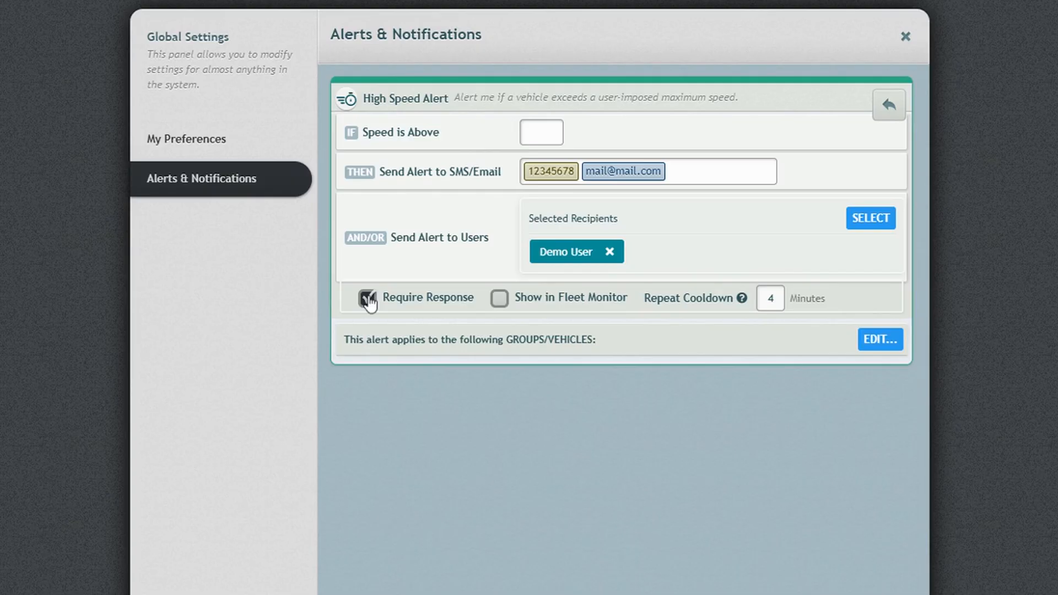
{"action": "left_click", "coordinate": [367, 298]}
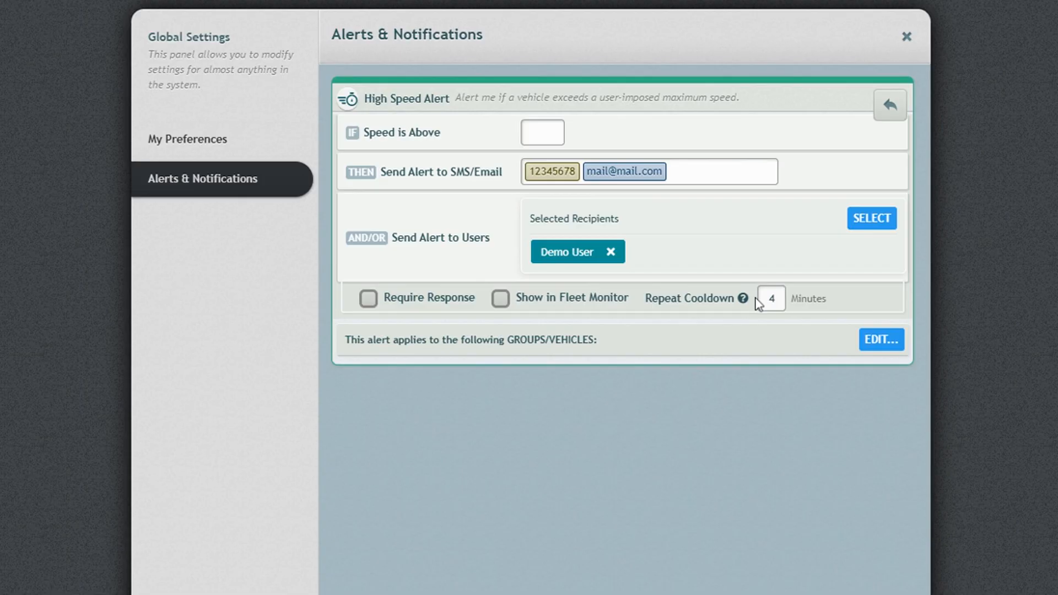
{"action": "mouse_move", "coordinate": [745, 301]}
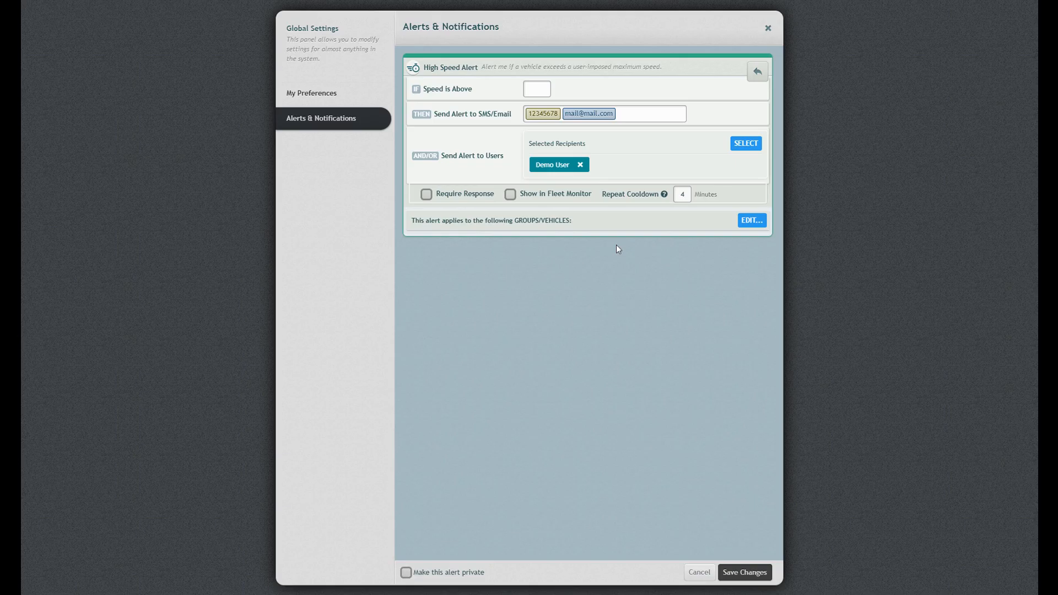
Apply the High Speed alert to all groups, Default Group and Facilities.
{"action": "left_click", "coordinate": [750, 222]}
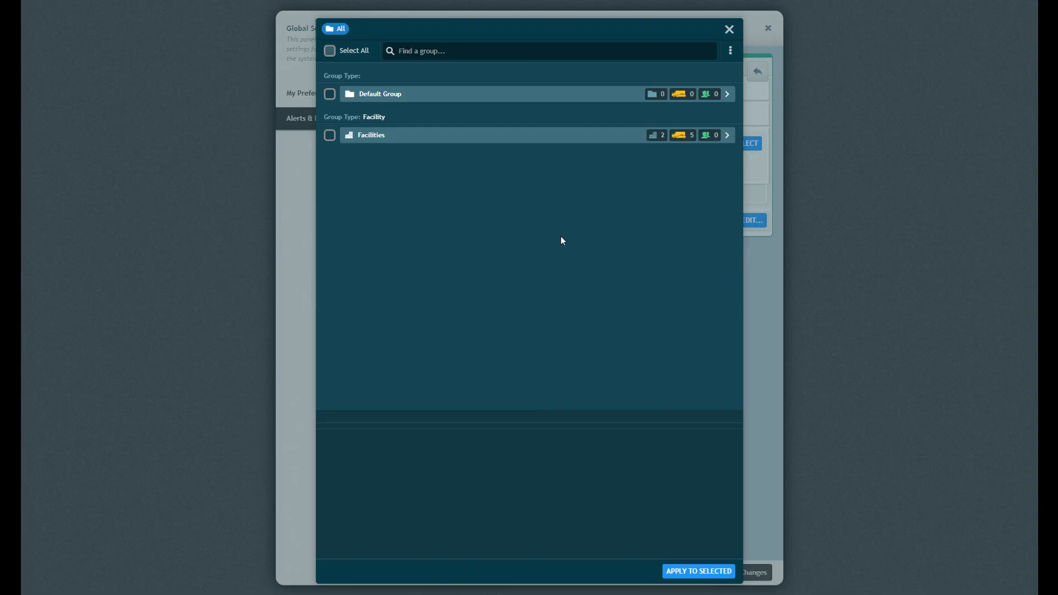
{"action": "left_click", "coordinate": [331, 52]}
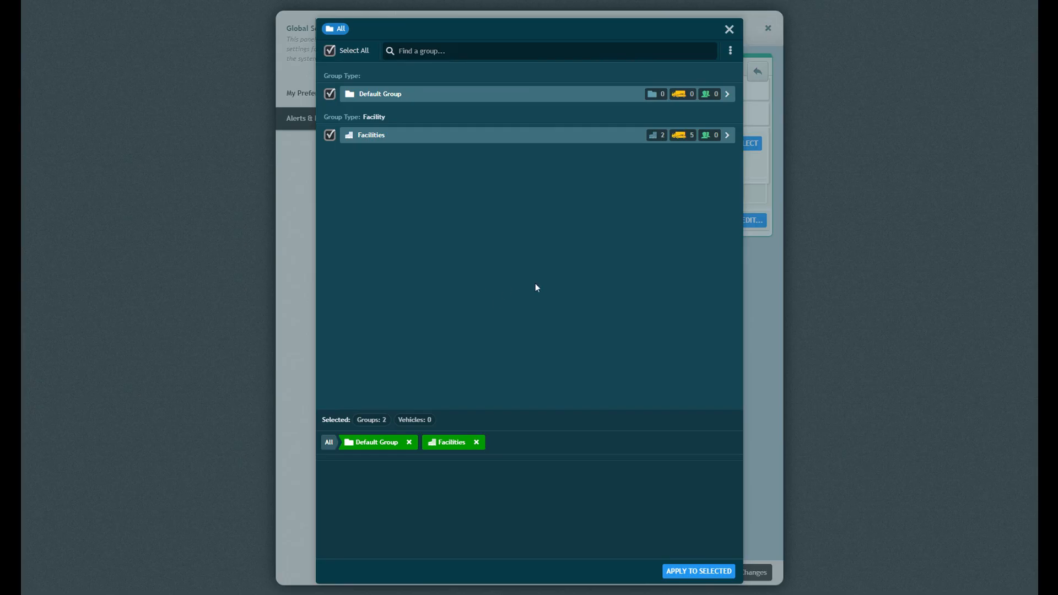
{"action": "left_click", "coordinate": [695, 572]}
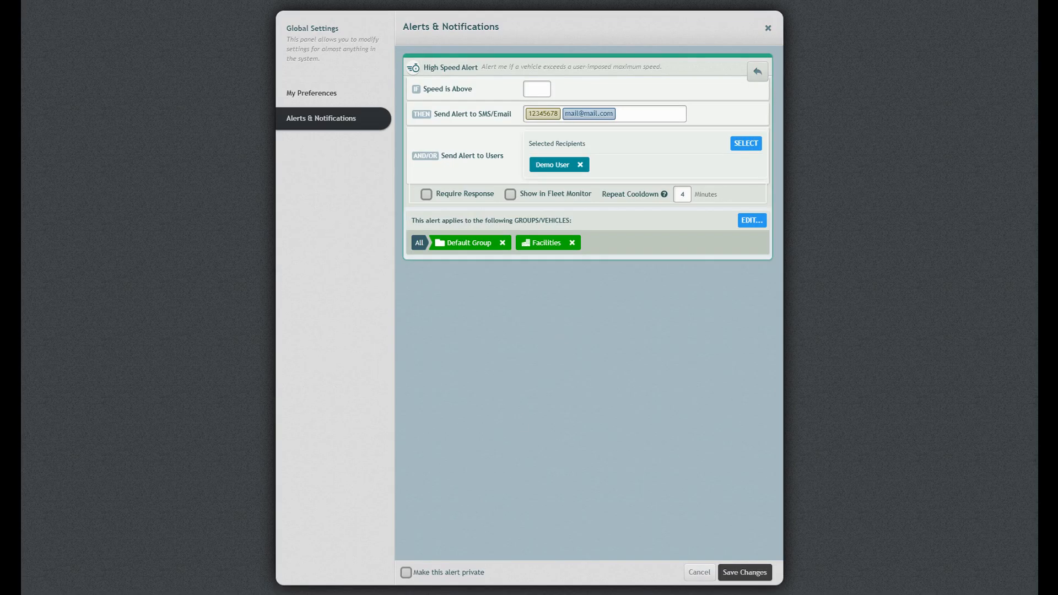
Make the High Speed alert private, set its speed threshold to 10, and save it.
{"action": "left_click", "coordinate": [405, 575]}
{"action": "left_click", "coordinate": [538, 90]}
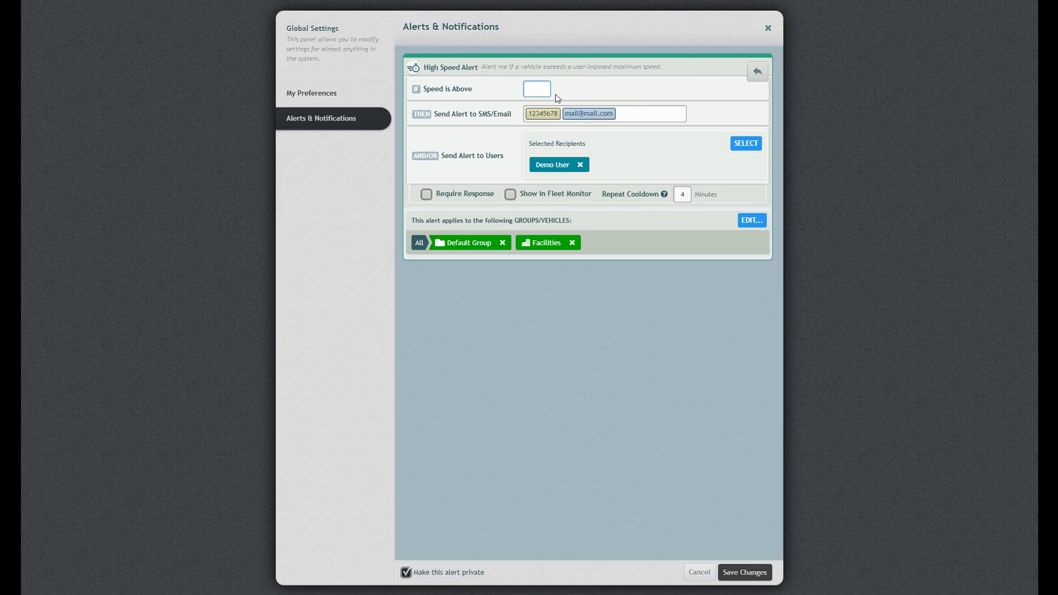
{"action": "type", "text": "10"}
{"action": "left_click", "coordinate": [747, 573]}
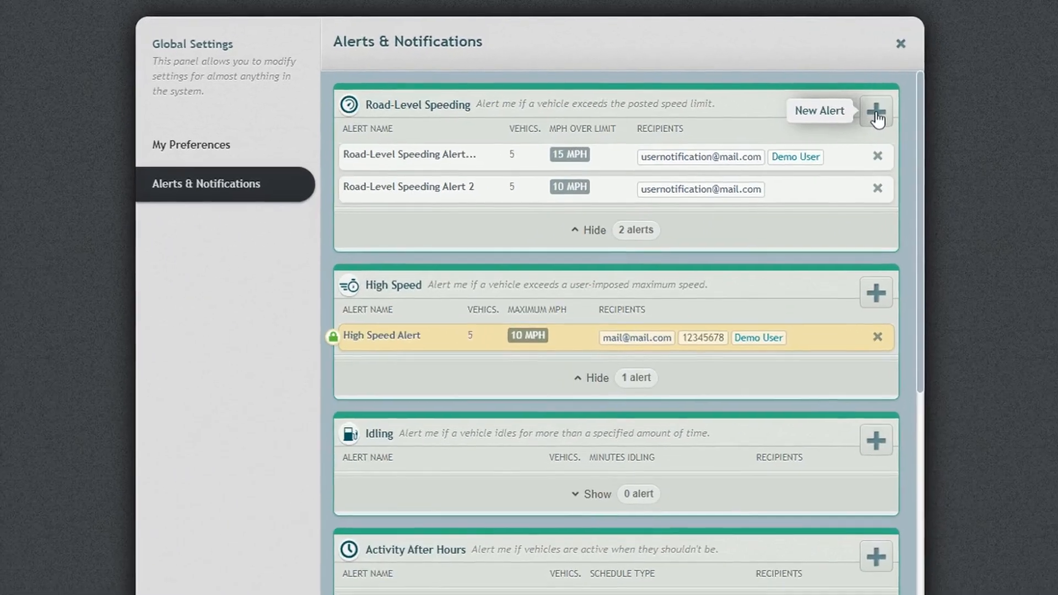
Draft a new Road-Level Speeding alert for 10 MPH over the limit and discard it unsaved.
{"action": "left_click", "coordinate": [881, 115]}
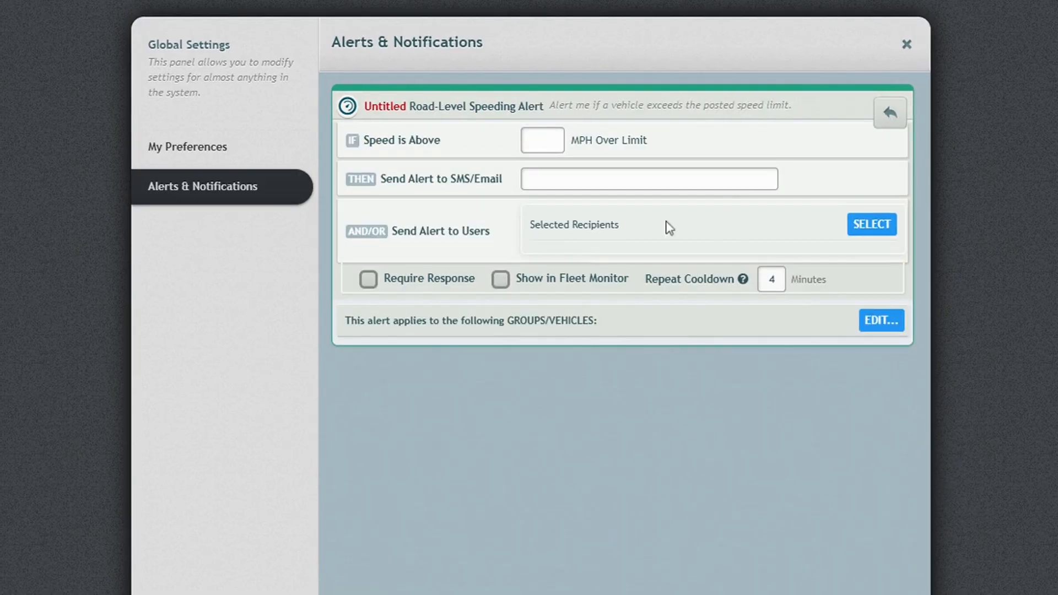
{"action": "left_click", "coordinate": [545, 140]}
{"action": "type", "text": "10"}
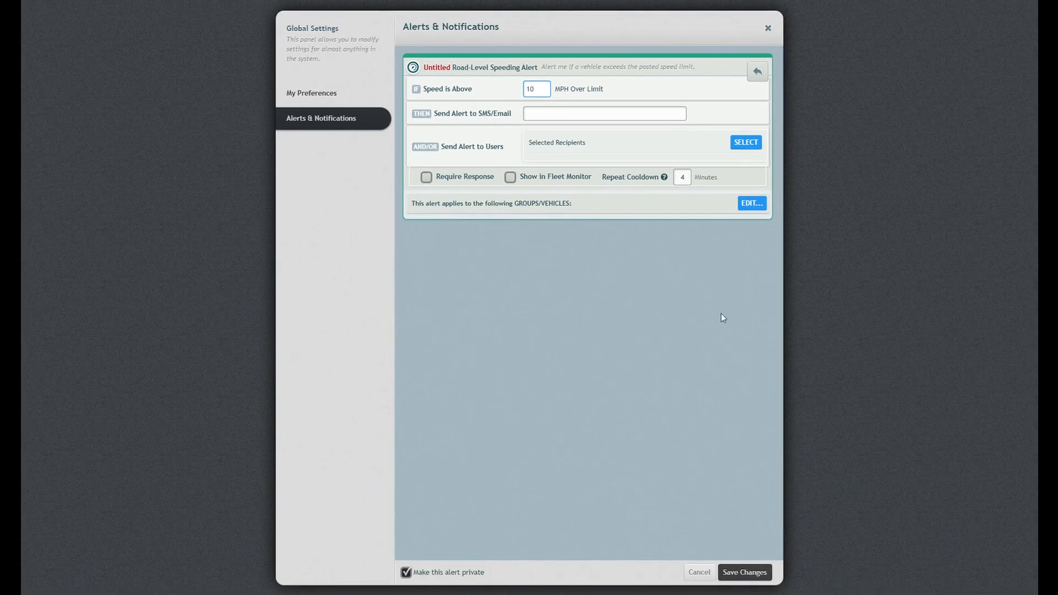
{"action": "left_click", "coordinate": [698, 573]}
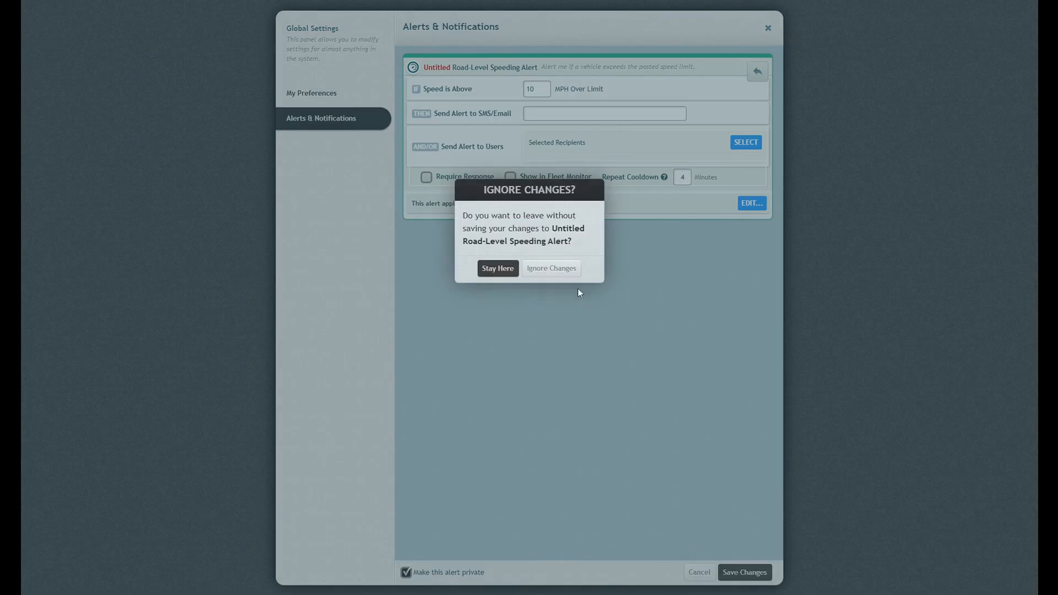
{"action": "left_click", "coordinate": [551, 269]}
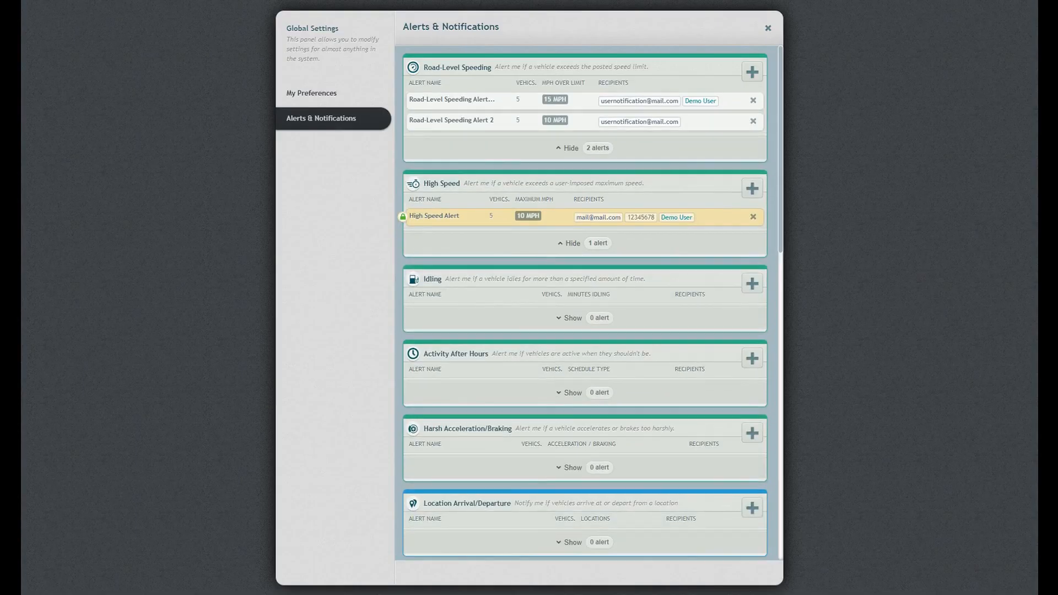
Draft another High Speed alert with a speed threshold of 80 and discard it unsaved.
{"action": "left_click", "coordinate": [754, 188]}
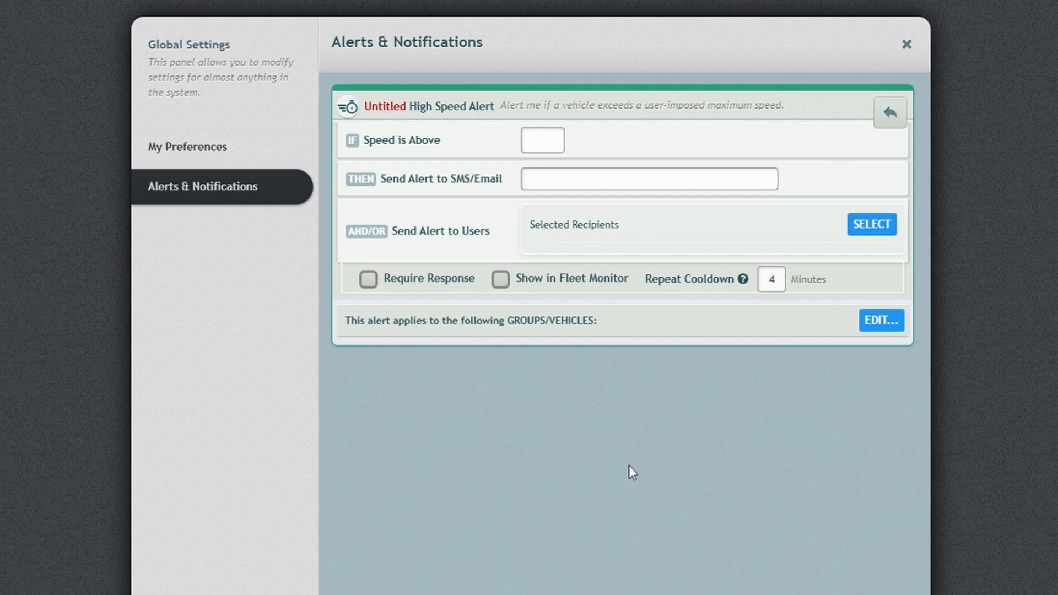
{"action": "left_click", "coordinate": [543, 141]}
{"action": "type", "text": "80"}
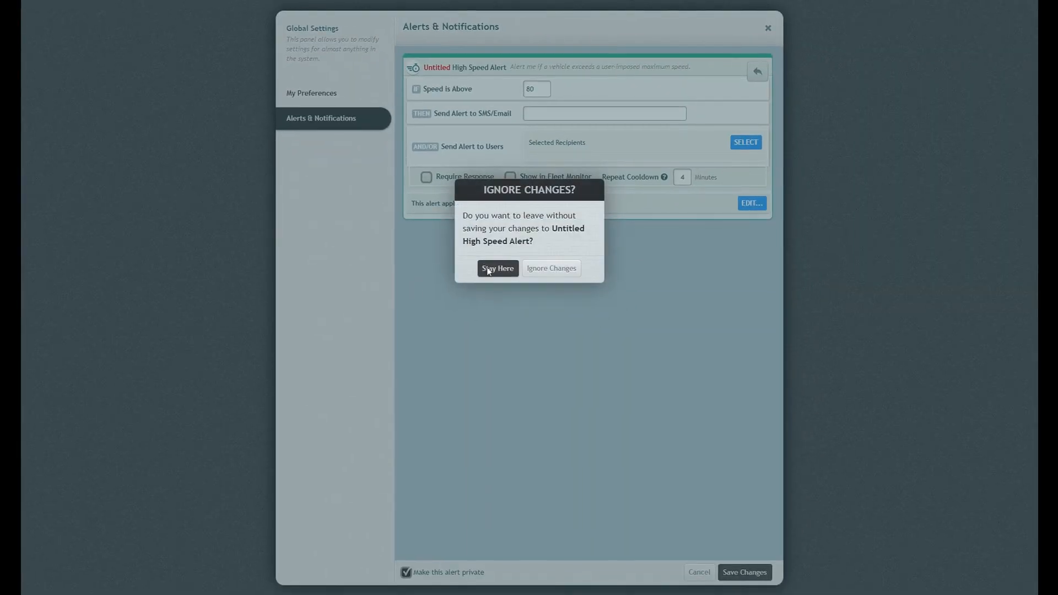
{"action": "left_click", "coordinate": [552, 269]}
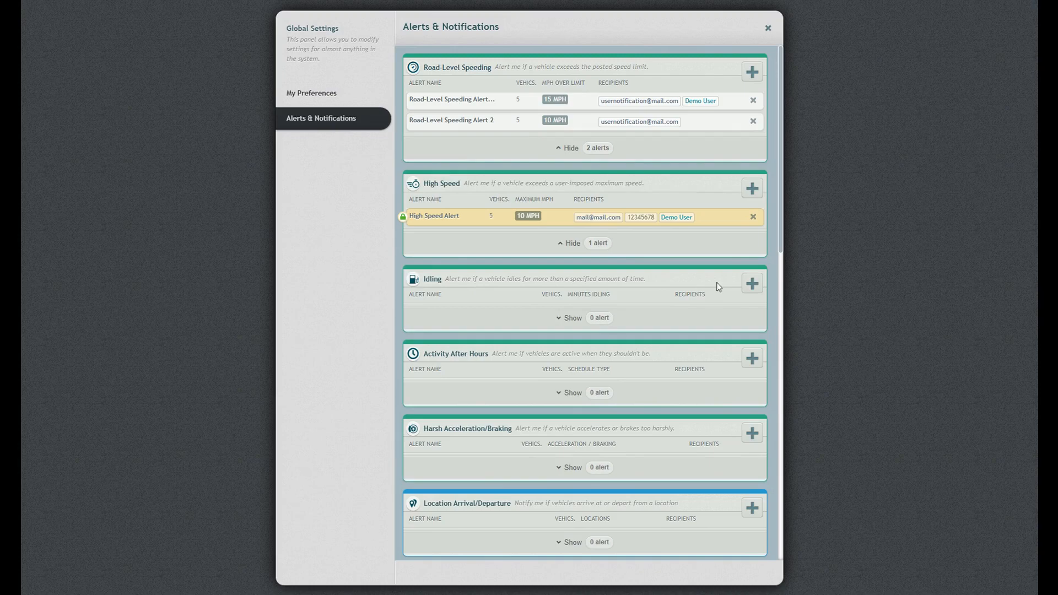
Draft a new Idling alert for 10 minutes or more and discard it unsaved.
{"action": "left_click", "coordinate": [752, 284]}
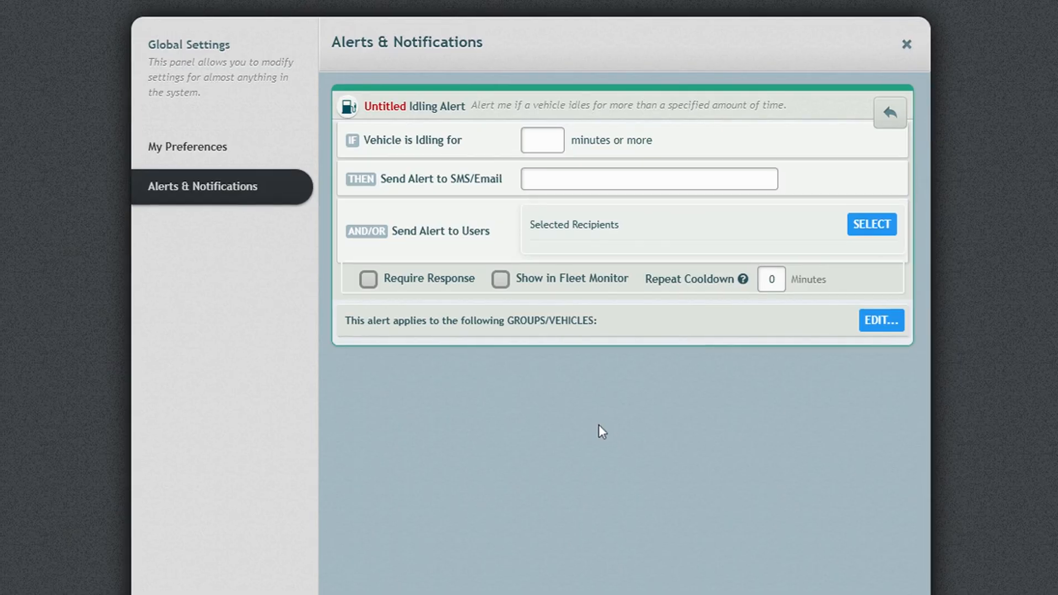
{"action": "left_click", "coordinate": [541, 140]}
{"action": "type", "text": "10"}
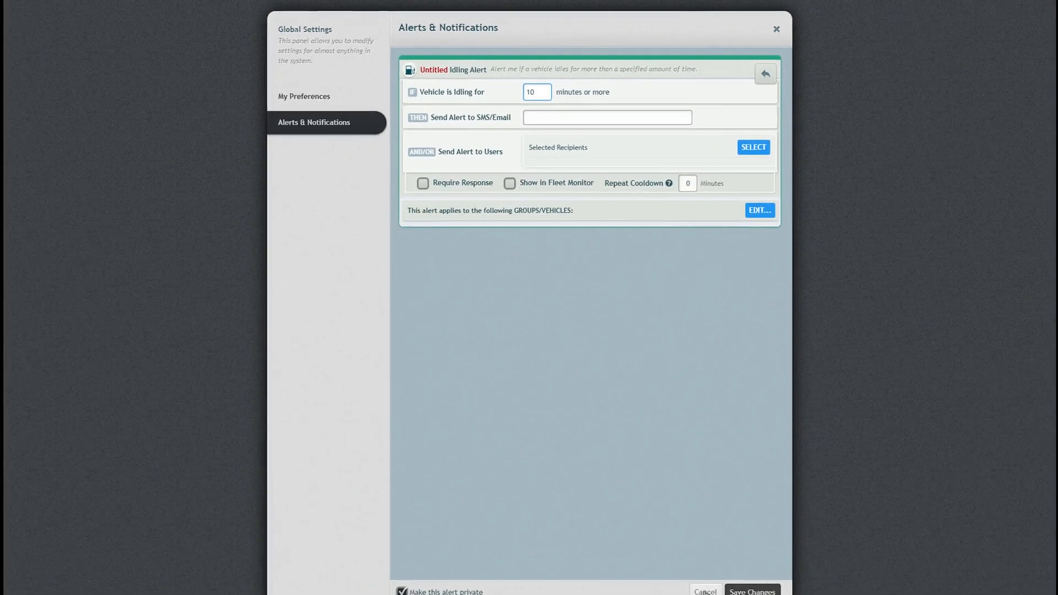
{"action": "left_click", "coordinate": [701, 572]}
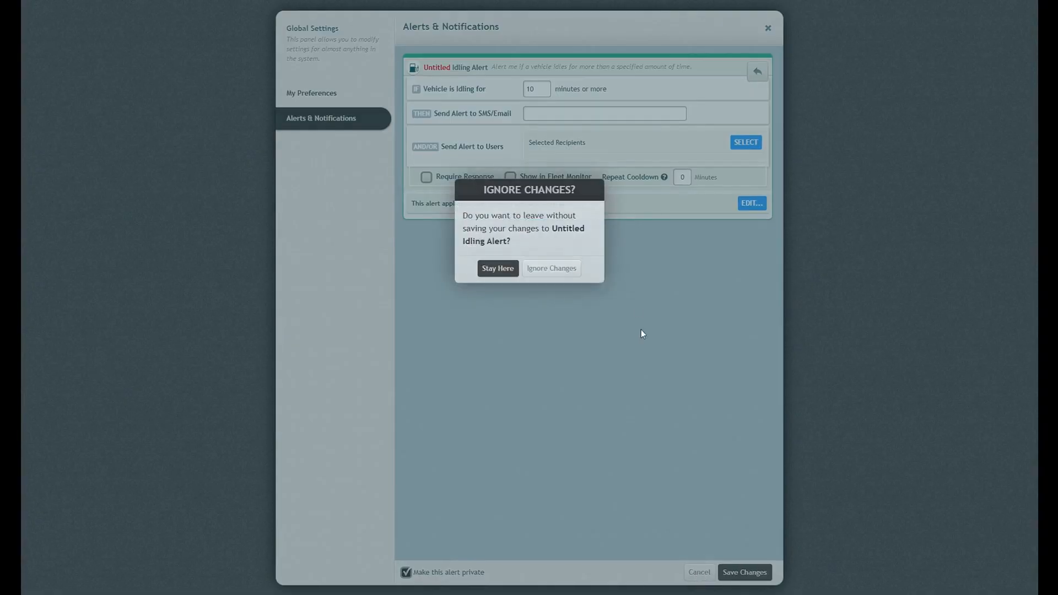
{"action": "left_click", "coordinate": [565, 267]}
Start a new Activity After Hours alert, preview the Weekdays & Weekend schedule, and set the schedule to Customize Each Day.
{"action": "scroll", "coordinate": [565, 267], "scroll_direction": "down", "scroll_amount": 2}
{"action": "left_click", "coordinate": [752, 250]}
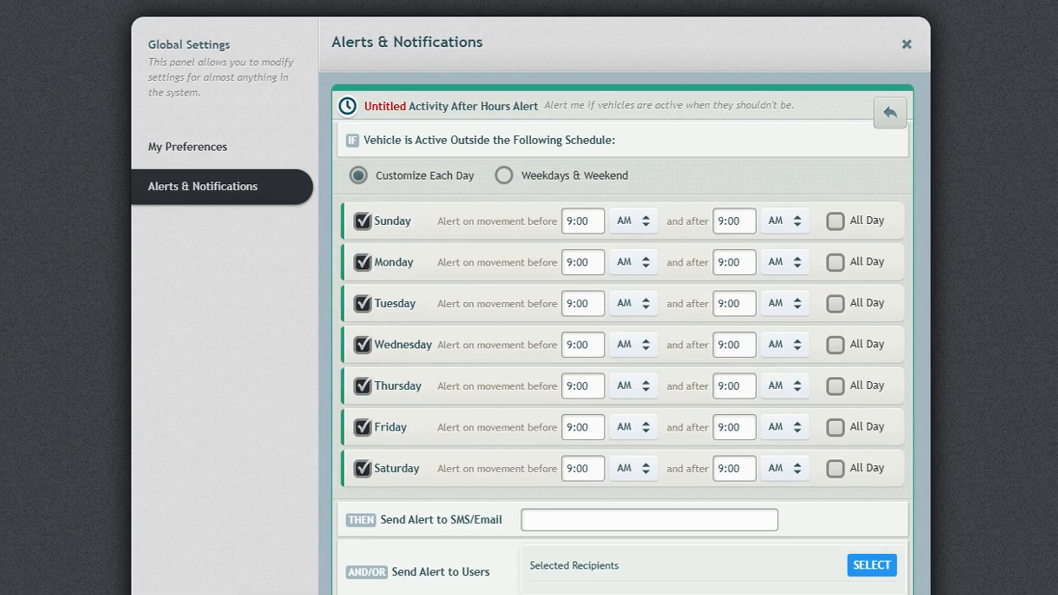
{"action": "left_click_drag", "start_coordinate": [396, 175], "coordinate": [442, 174]}
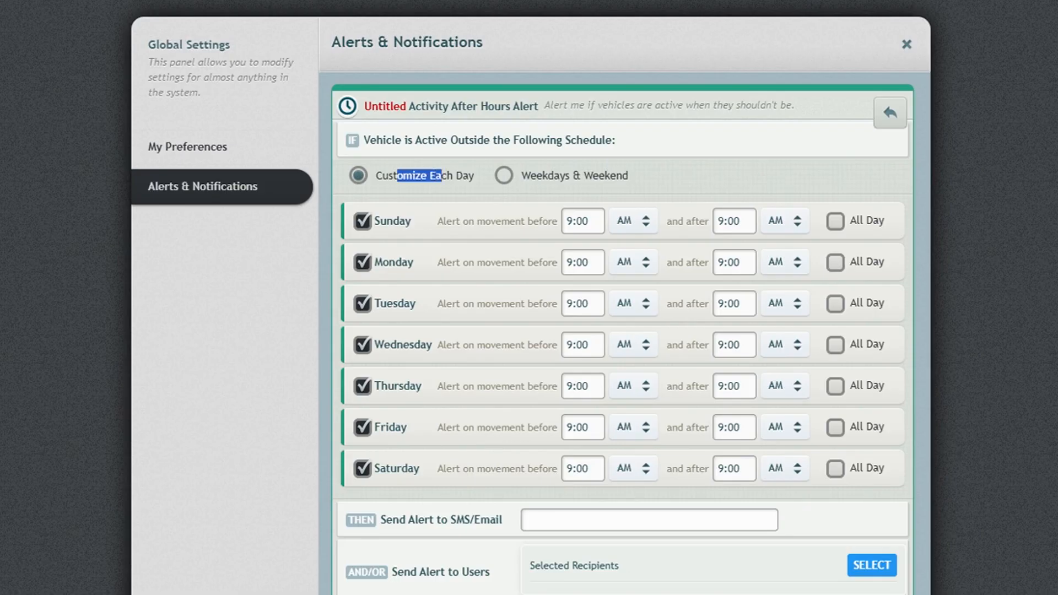
{"action": "left_click", "coordinate": [442, 174]}
{"action": "left_click", "coordinate": [504, 177]}
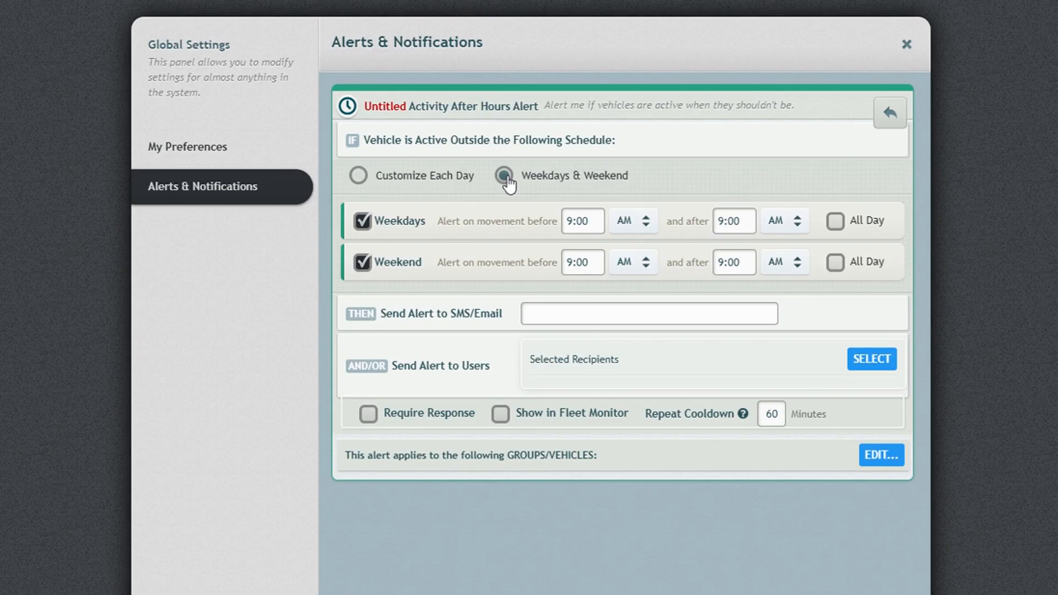
{"action": "left_click", "coordinate": [358, 178]}
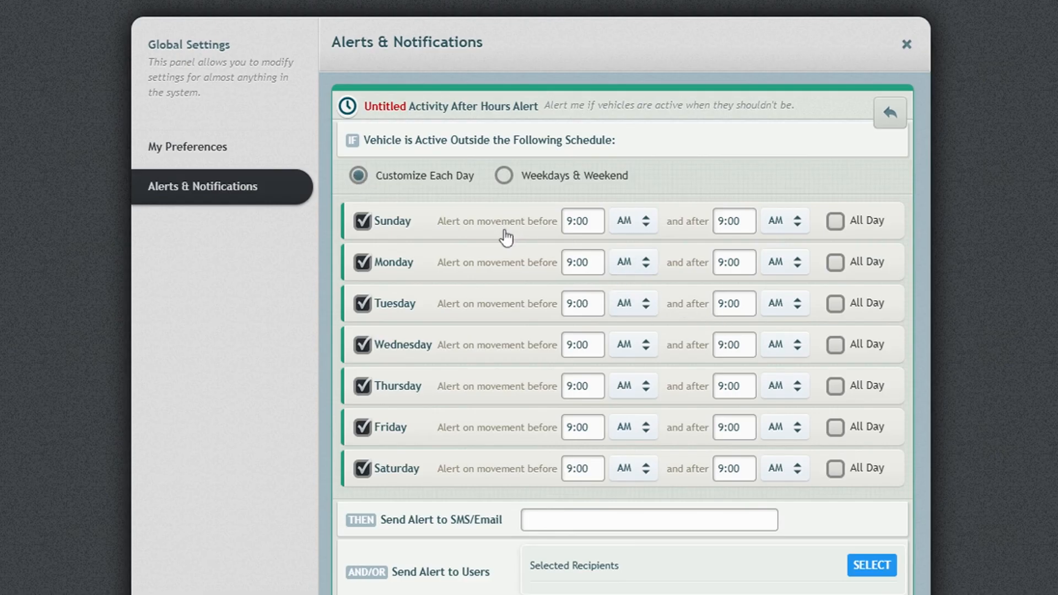
In the customized daily schedule, exclude Sunday and Monday, set Thursday to All Day, and discard the Activity After Hours alert unsaved.
{"action": "left_click", "coordinate": [504, 176]}
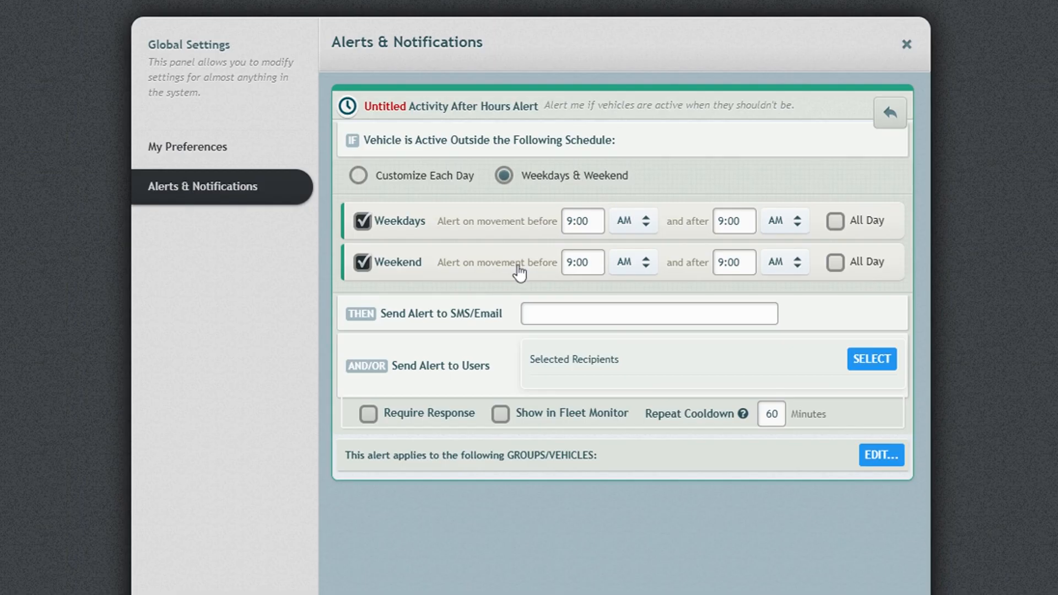
{"action": "left_click", "coordinate": [360, 177]}
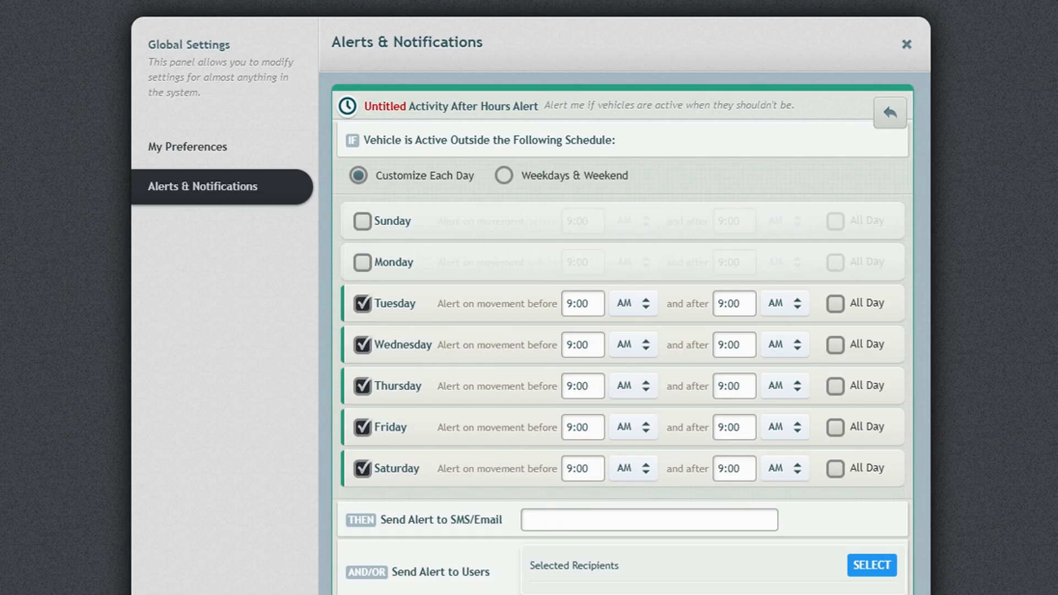
{"action": "left_click", "coordinate": [835, 386]}
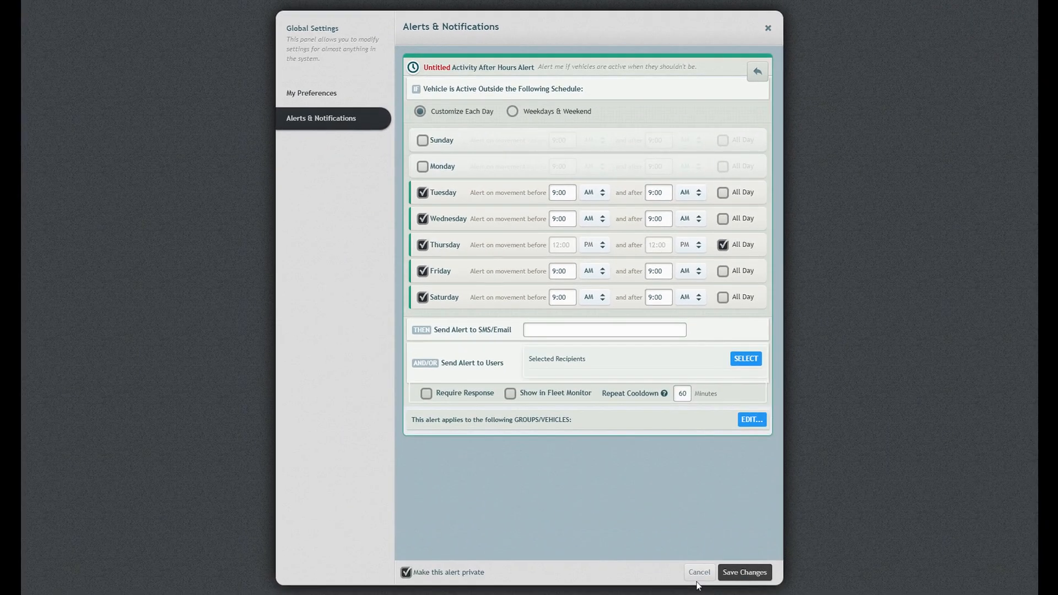
{"action": "left_click", "coordinate": [699, 574]}
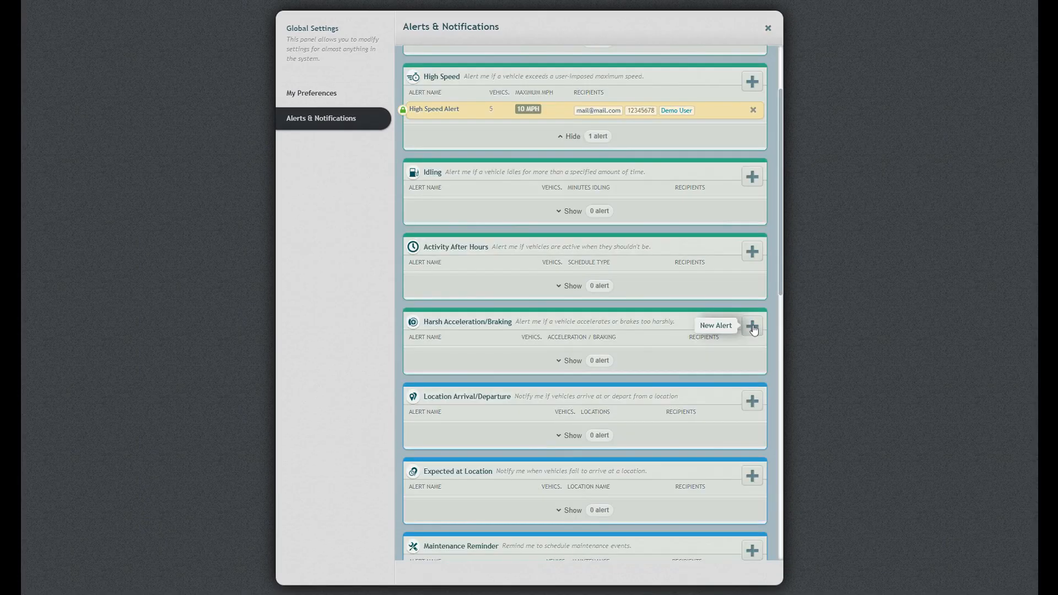
Draft a new Harsh Acceleration/Braking alert with both conditions enabled and discard it unsaved.
{"action": "left_click", "coordinate": [753, 328]}
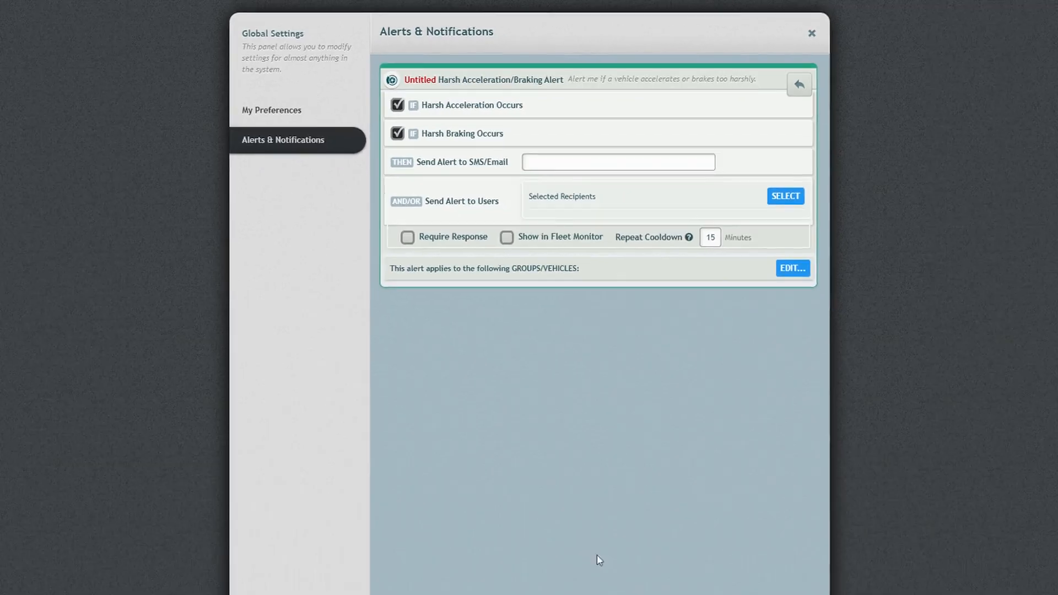
{"action": "left_click", "coordinate": [699, 572]}
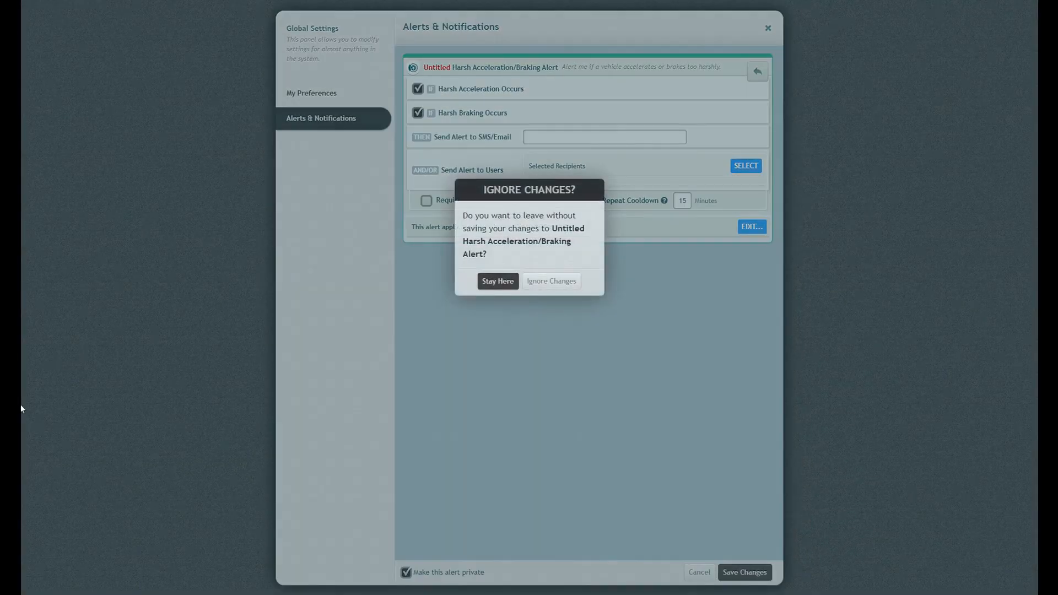
{"action": "left_click", "coordinate": [552, 282]}
Start a new Location Arrival/Departure alert and select all locations in the Locations group.
{"action": "scroll", "coordinate": [744, 220], "scroll_direction": "down", "scroll_amount": 5}
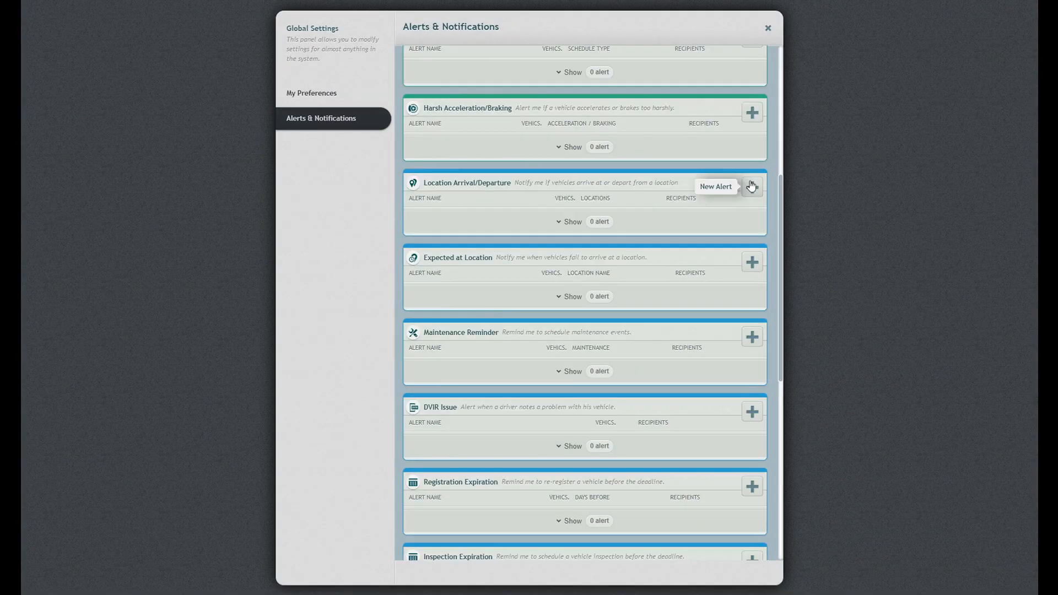
{"action": "left_click", "coordinate": [752, 184]}
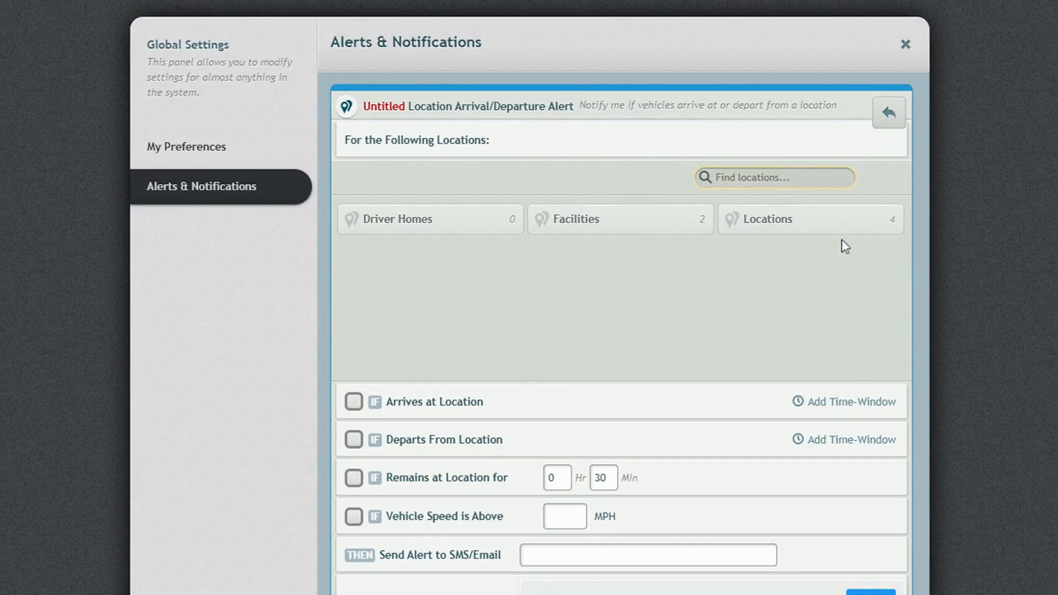
{"action": "left_click", "coordinate": [837, 226]}
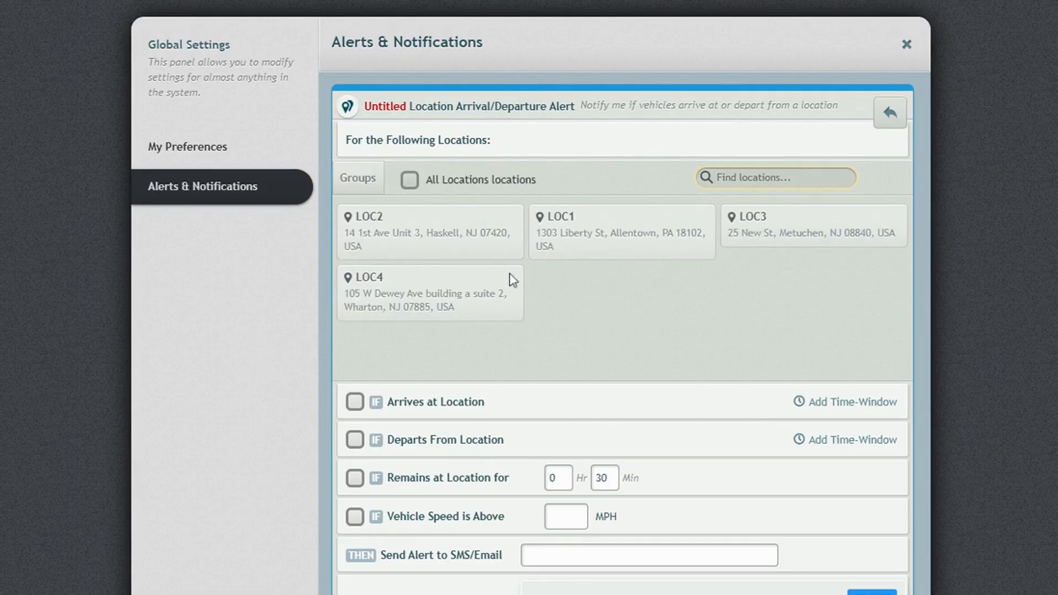
{"action": "left_click", "coordinate": [410, 180]}
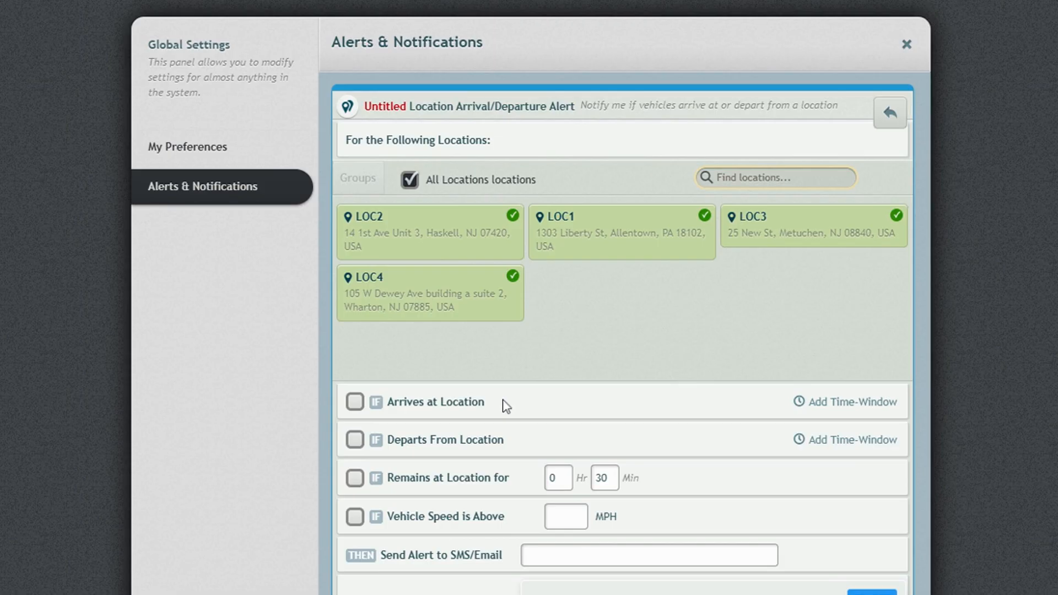
Enable the arrival and departure conditions, each with a time window from 09:00 AM to 05:00 PM.
{"action": "left_click", "coordinate": [355, 402]}
{"action": "left_click", "coordinate": [842, 408]}
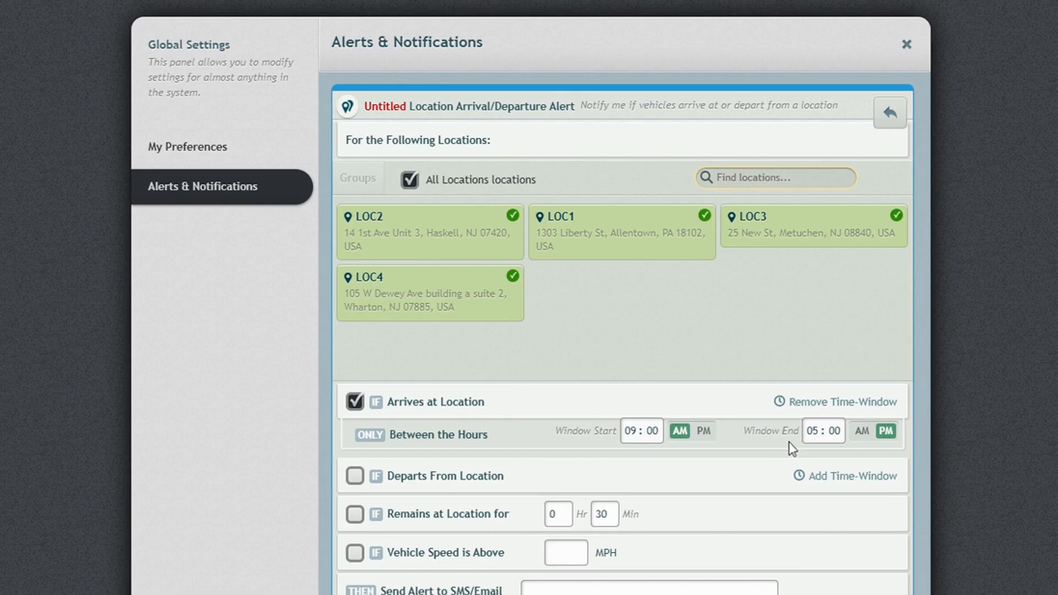
{"action": "left_click", "coordinate": [353, 477]}
{"action": "left_click", "coordinate": [838, 478]}
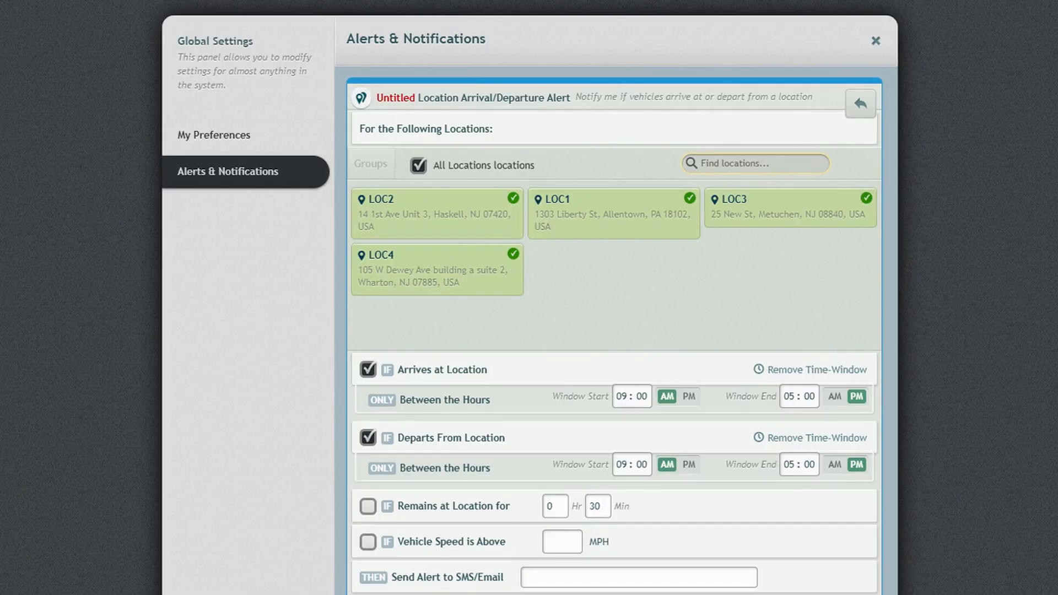
Enable the conditions for remaining 30 minutes at the location and for speed above 50 MPH, and discard the alert unsaved.
{"action": "left_click", "coordinate": [368, 507]}
{"action": "left_click", "coordinate": [368, 542]}
{"action": "type", "text": "50"}
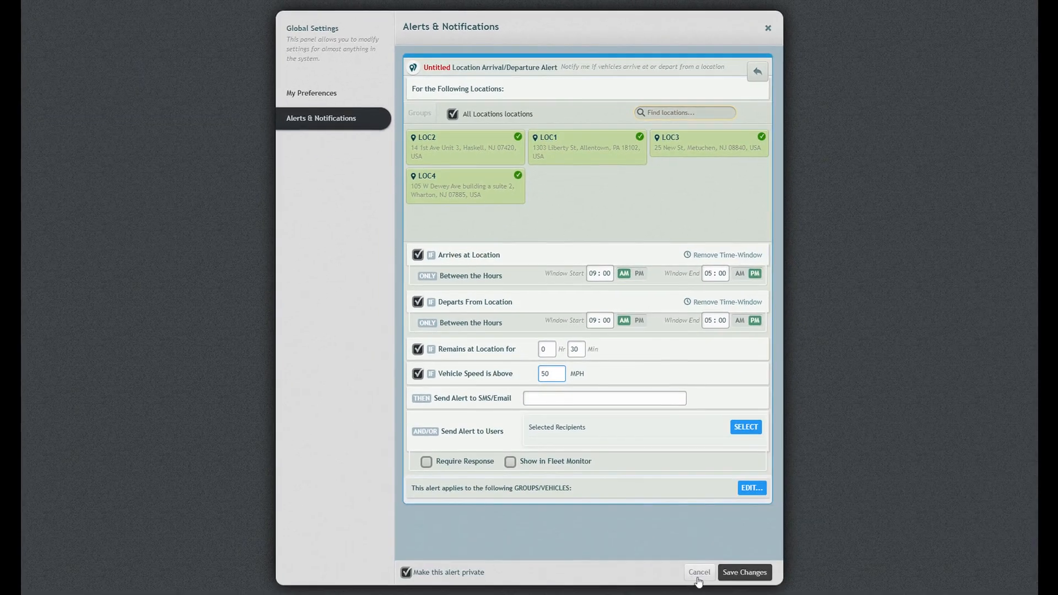
{"action": "left_click", "coordinate": [700, 573]}
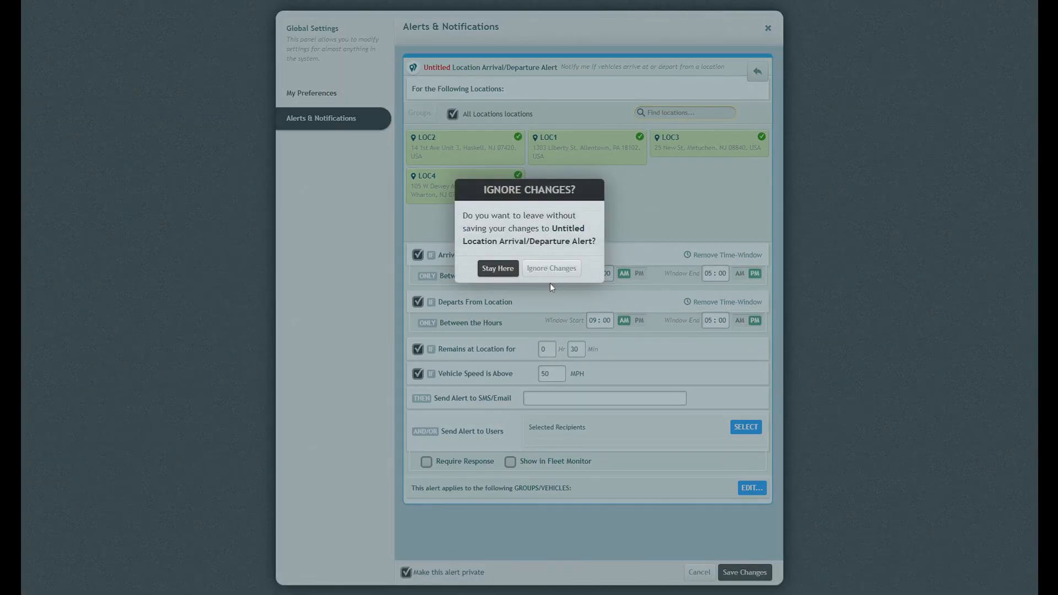
{"action": "left_click", "coordinate": [557, 269]}
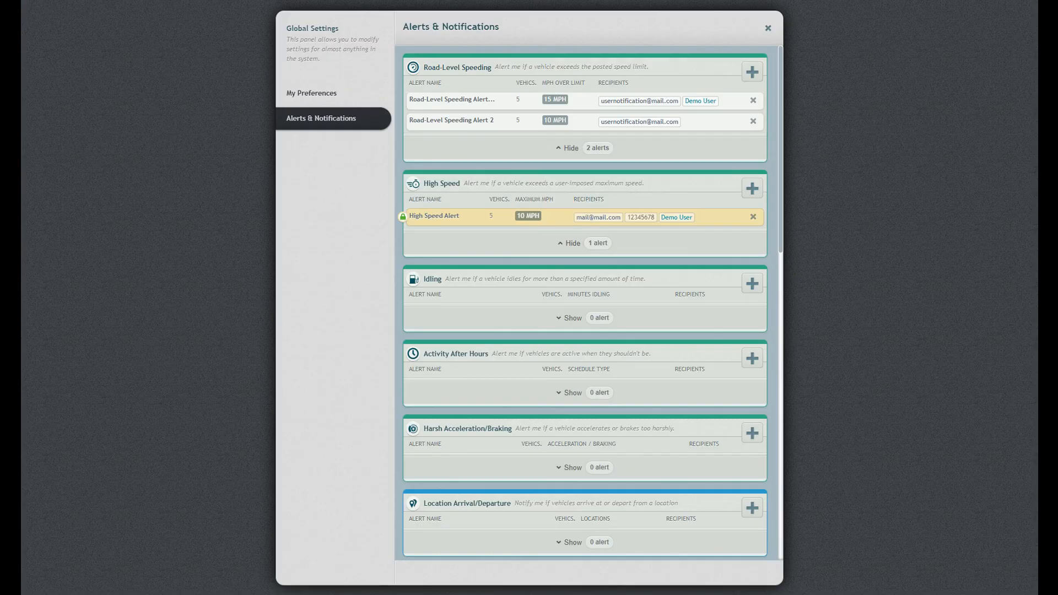
Draft a new Expected at Location alert for LOC1 on Sunday, Monday and Saturday, and discard it unsaved.
{"action": "scroll", "coordinate": [450, 272], "scroll_direction": "down", "scroll_amount": 6}
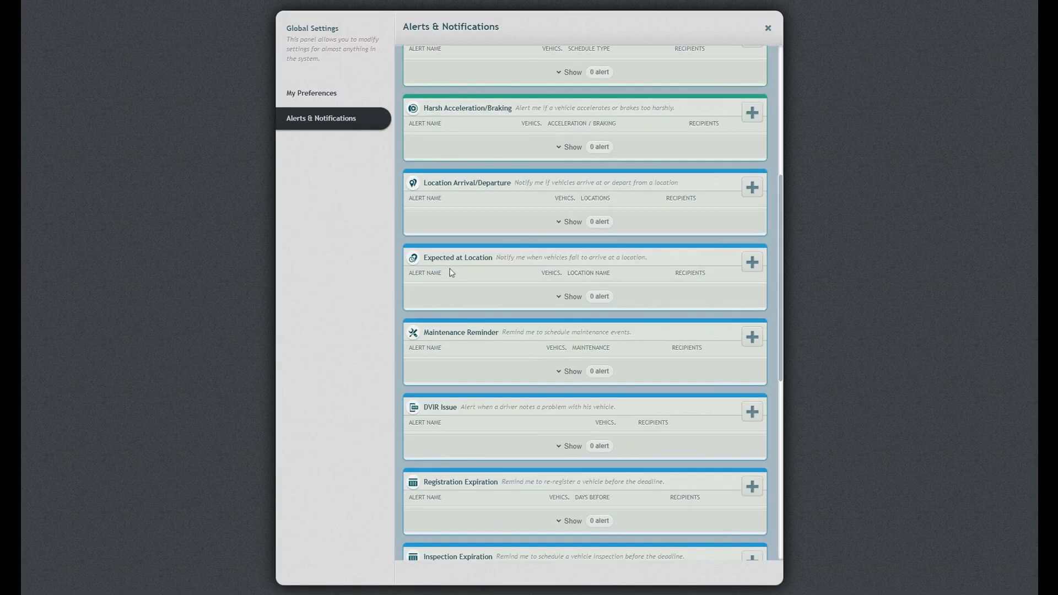
{"action": "left_click", "coordinate": [753, 261]}
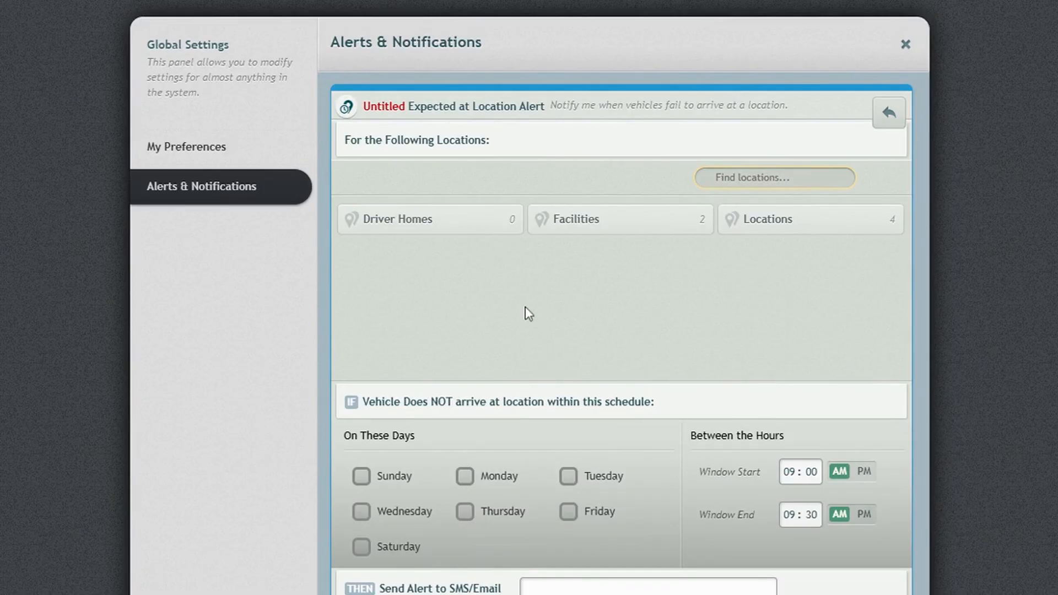
{"action": "left_click", "coordinate": [871, 227]}
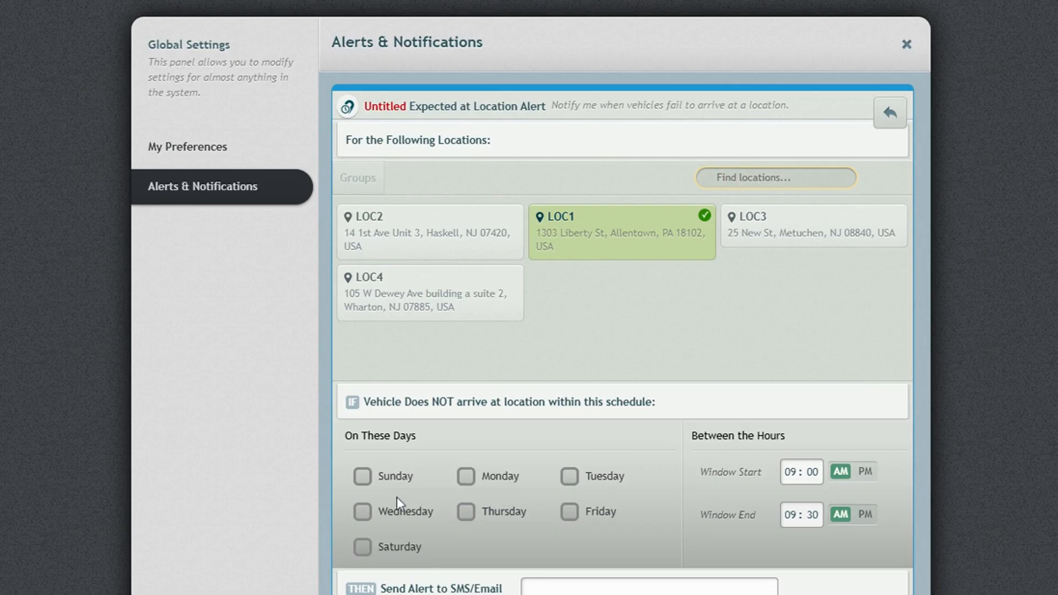
{"action": "left_click", "coordinate": [467, 479]}
{"action": "left_click", "coordinate": [364, 479]}
{"action": "left_click", "coordinate": [363, 548]}
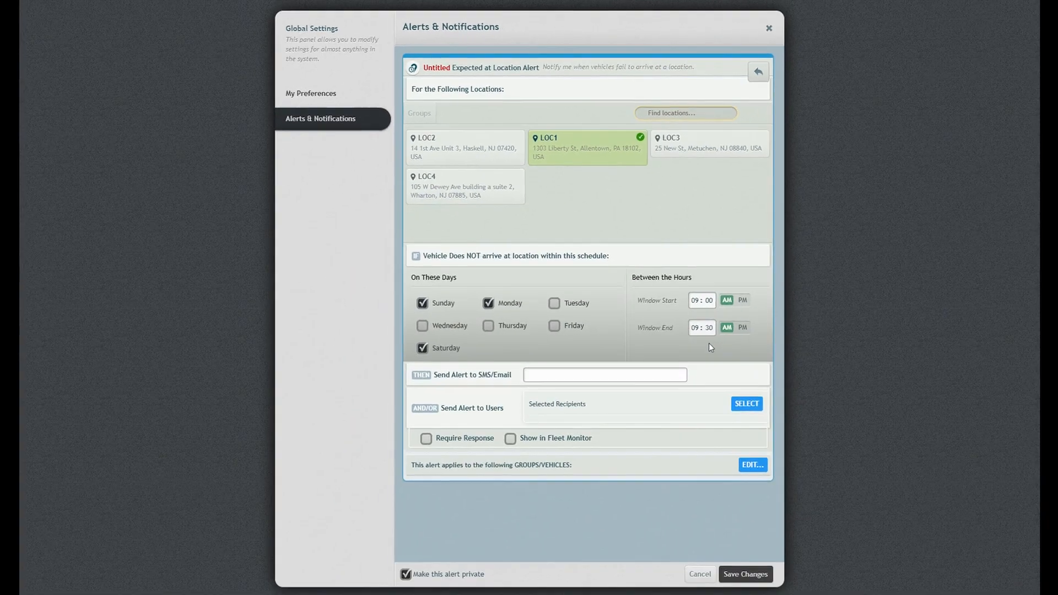
{"action": "left_click", "coordinate": [699, 572]}
{"action": "left_click", "coordinate": [550, 268]}
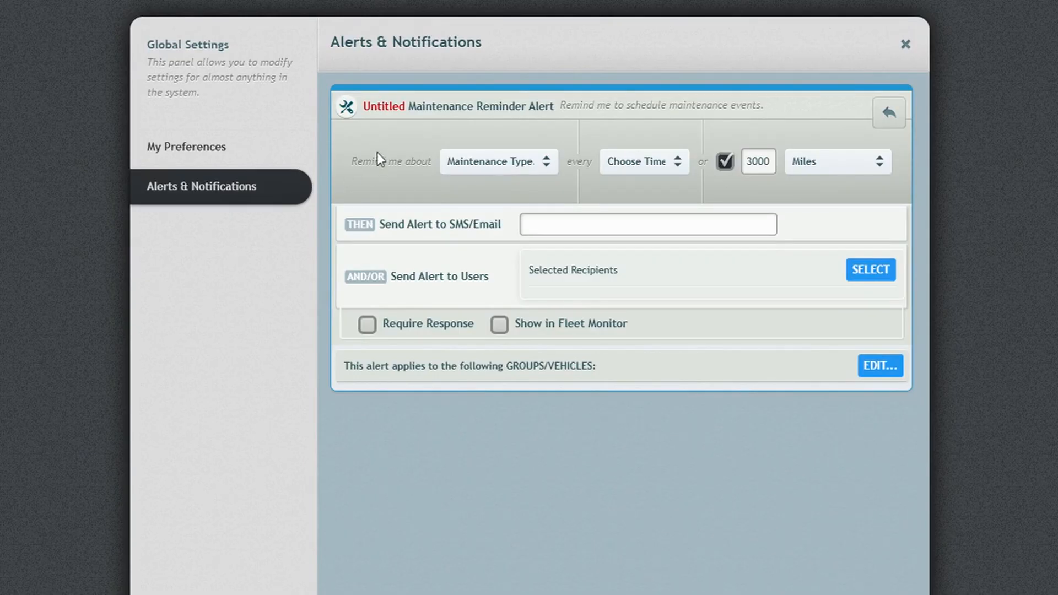
Draft a new Maintenance Reminder alert for Brake Change every 3 Months and discard it unsaved.
{"action": "left_click", "coordinate": [549, 164]}
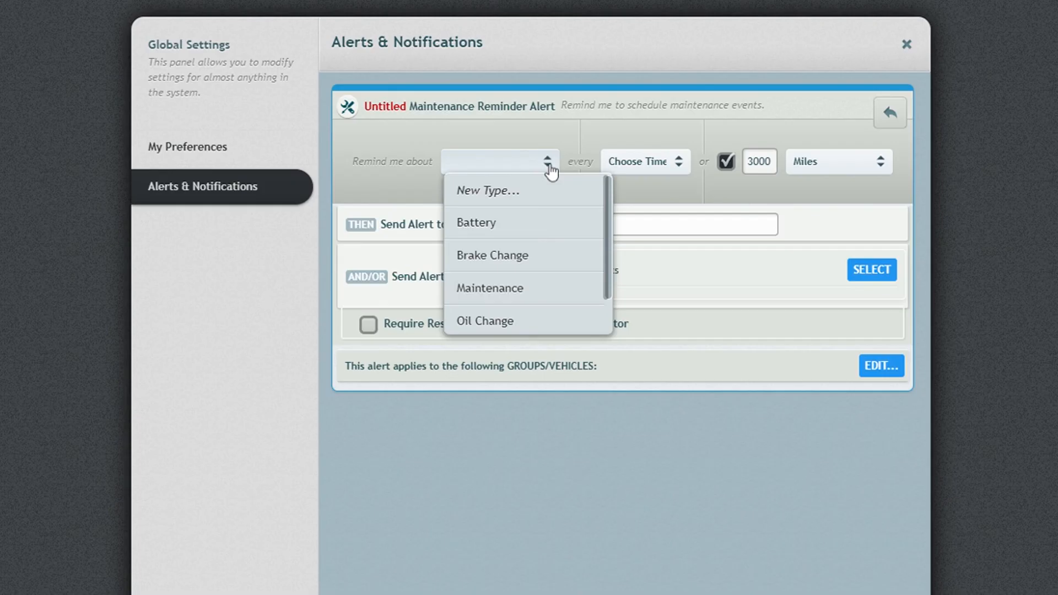
{"action": "scroll", "coordinate": [543, 244], "scroll_direction": "down", "scroll_amount": 1}
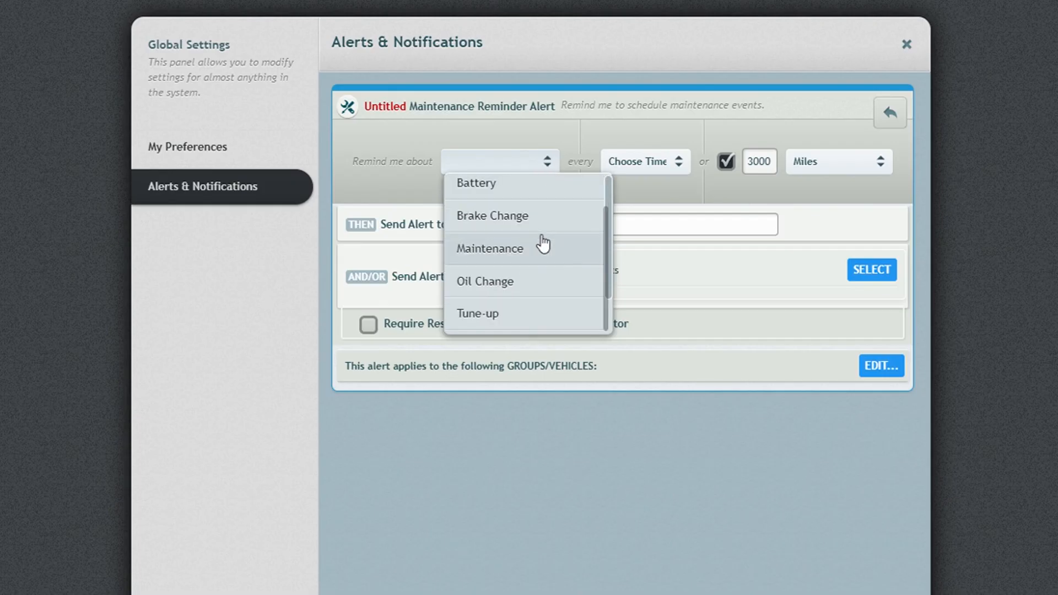
{"action": "scroll", "coordinate": [544, 244], "scroll_direction": "up", "scroll_amount": 1}
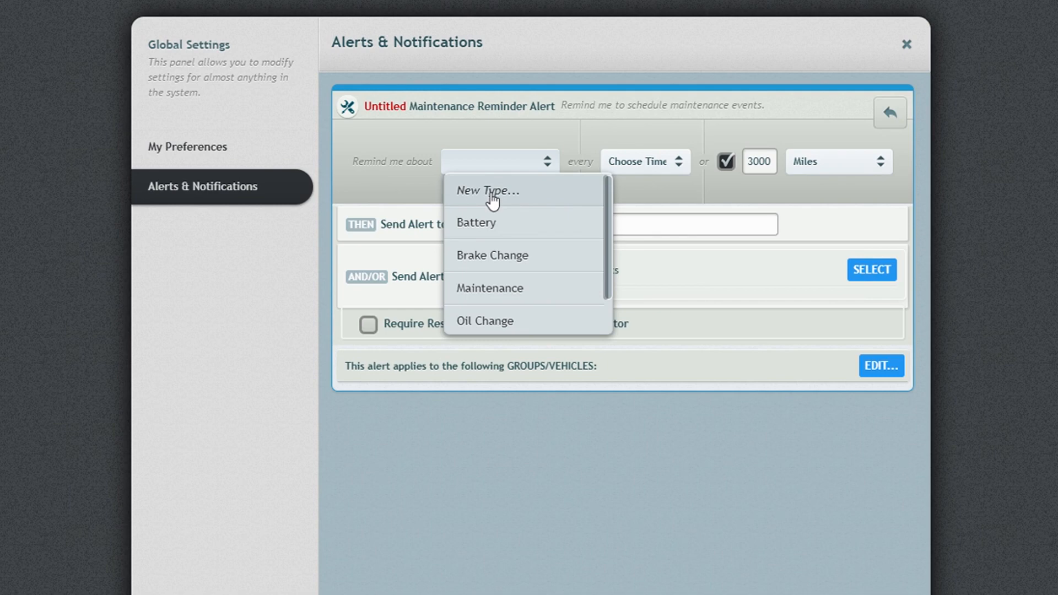
{"action": "left_click", "coordinate": [617, 130]}
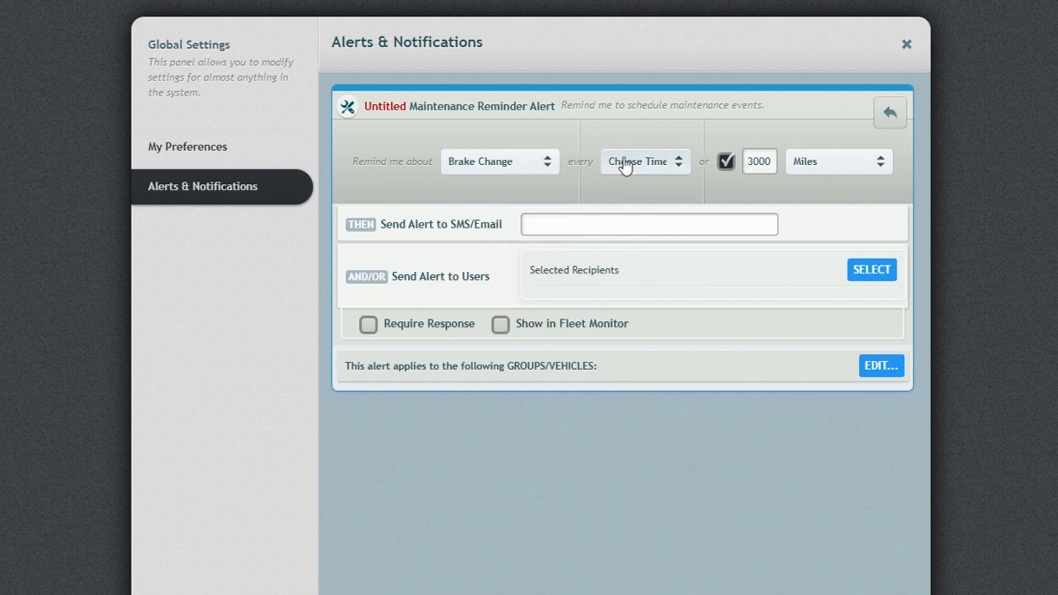
{"action": "left_click", "coordinate": [641, 164]}
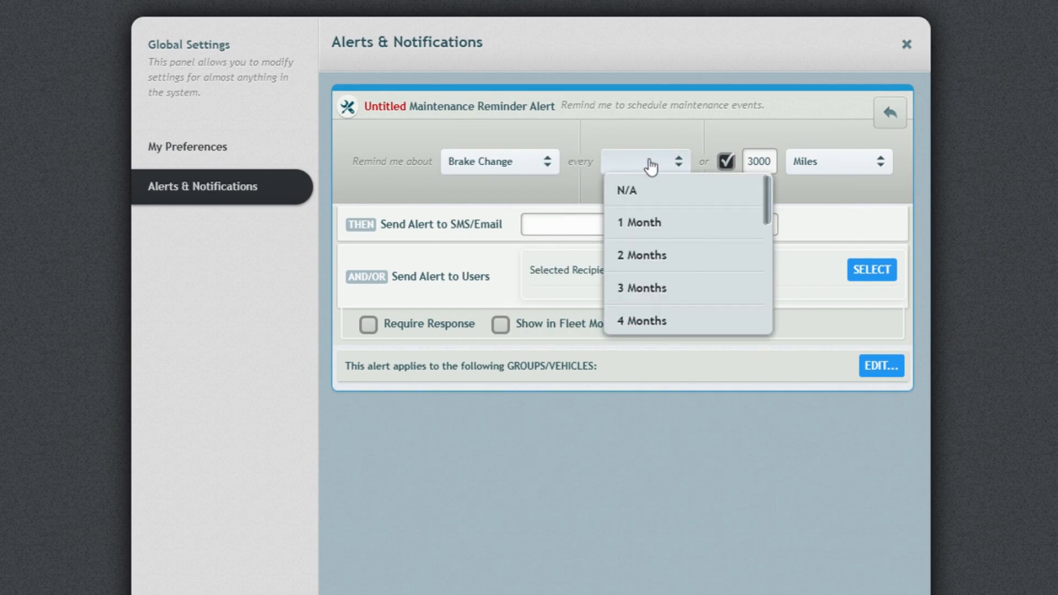
{"action": "left_click", "coordinate": [669, 288]}
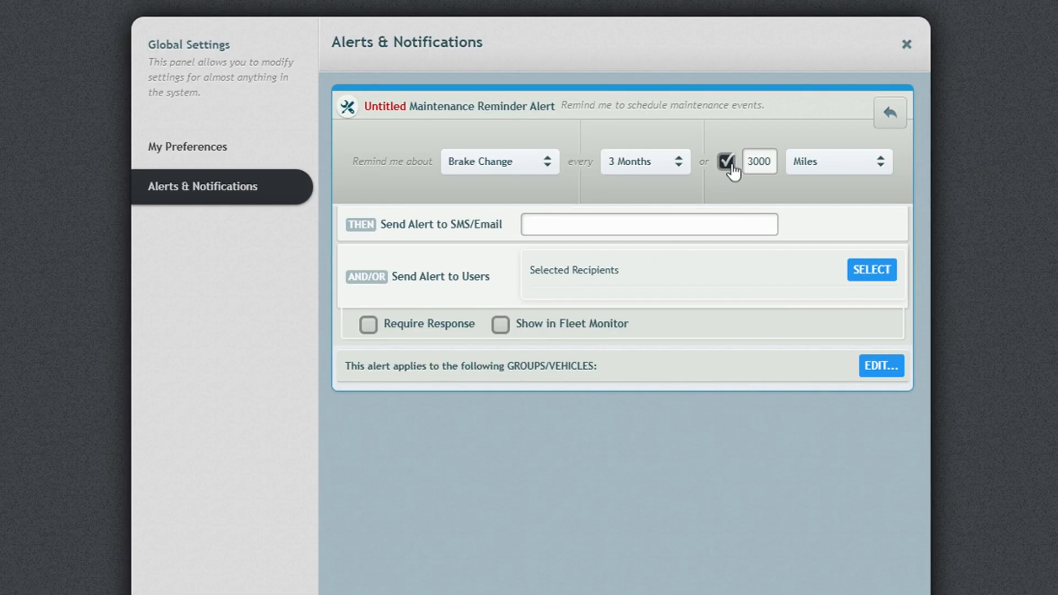
{"action": "left_click", "coordinate": [834, 164]}
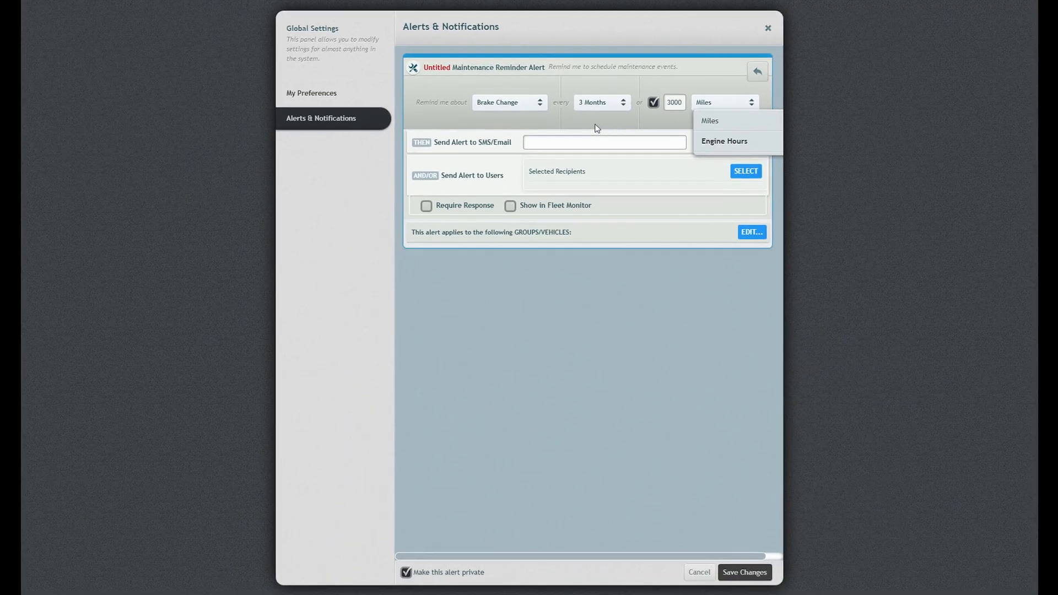
{"action": "left_click", "coordinate": [700, 572]}
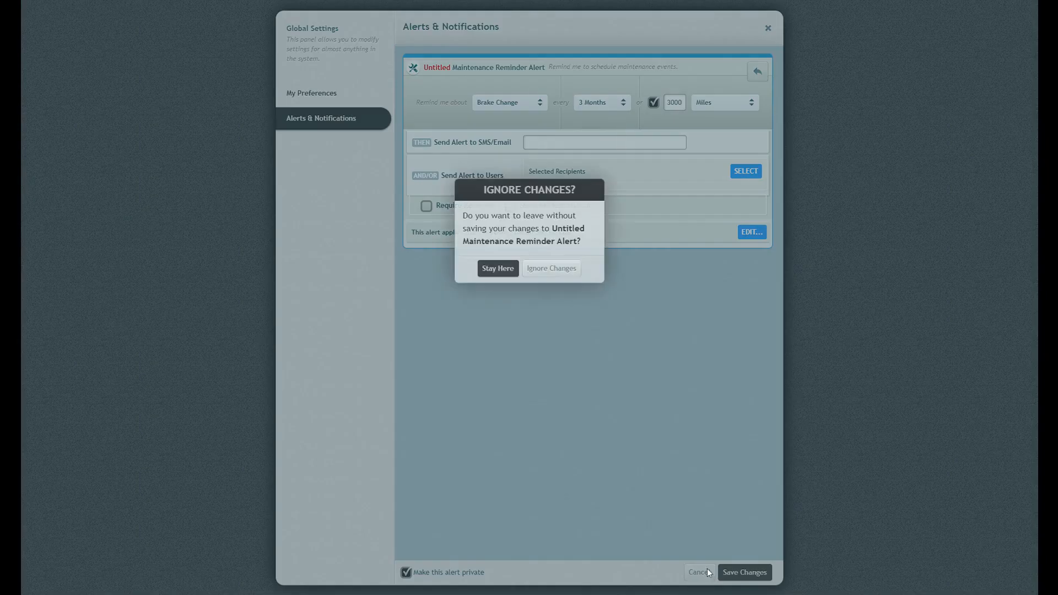
{"action": "left_click", "coordinate": [540, 270]}
Draft a new Registration Expiration alert for 30 days before expiry and discard it unsaved.
{"action": "scroll", "coordinate": [579, 314], "scroll_direction": "down", "scroll_amount": 6}
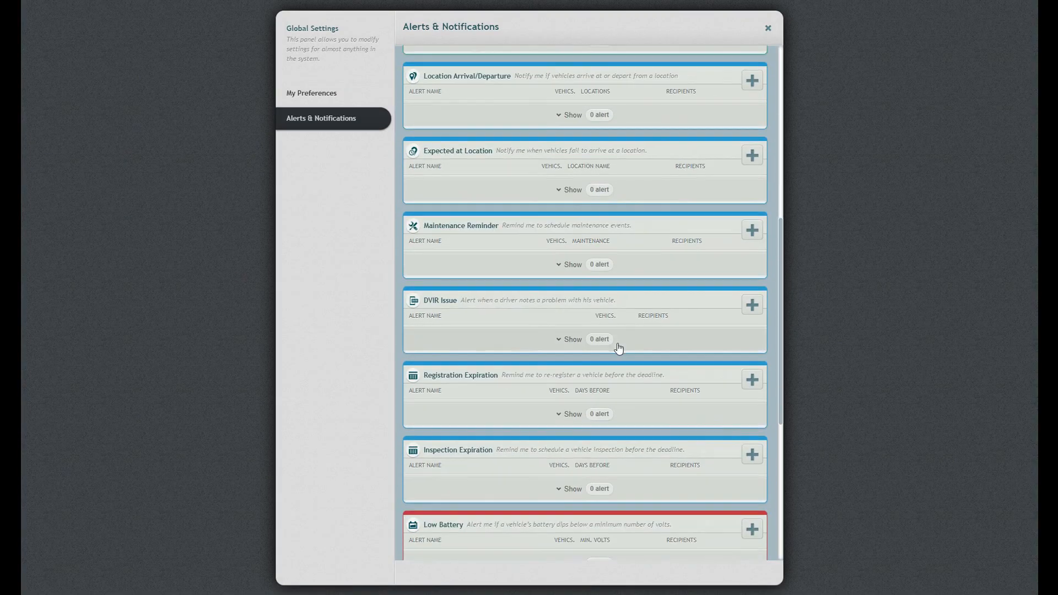
{"action": "left_click", "coordinate": [751, 379]}
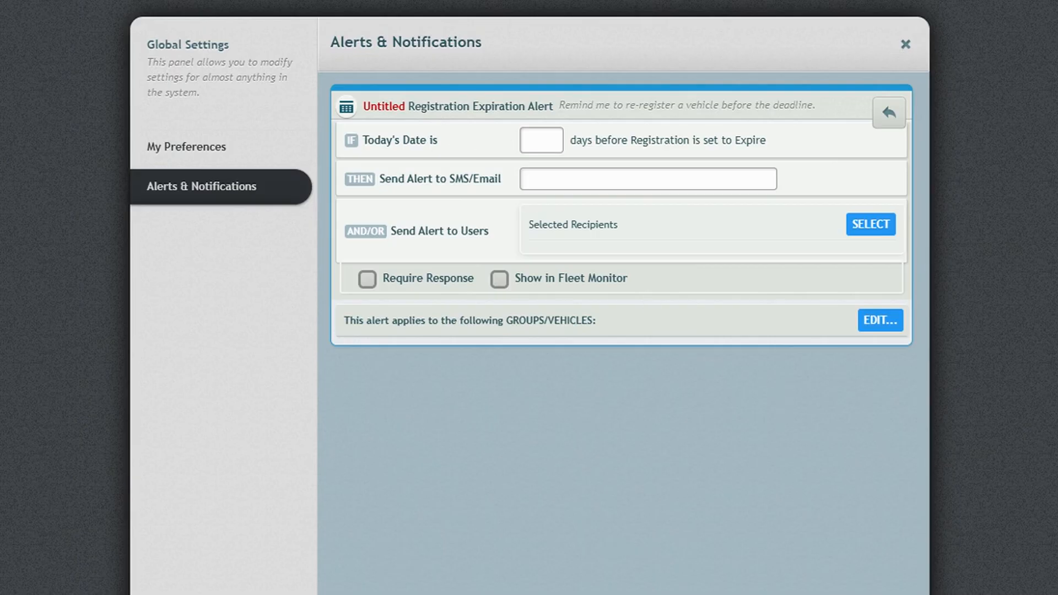
{"action": "left_click", "coordinate": [542, 140]}
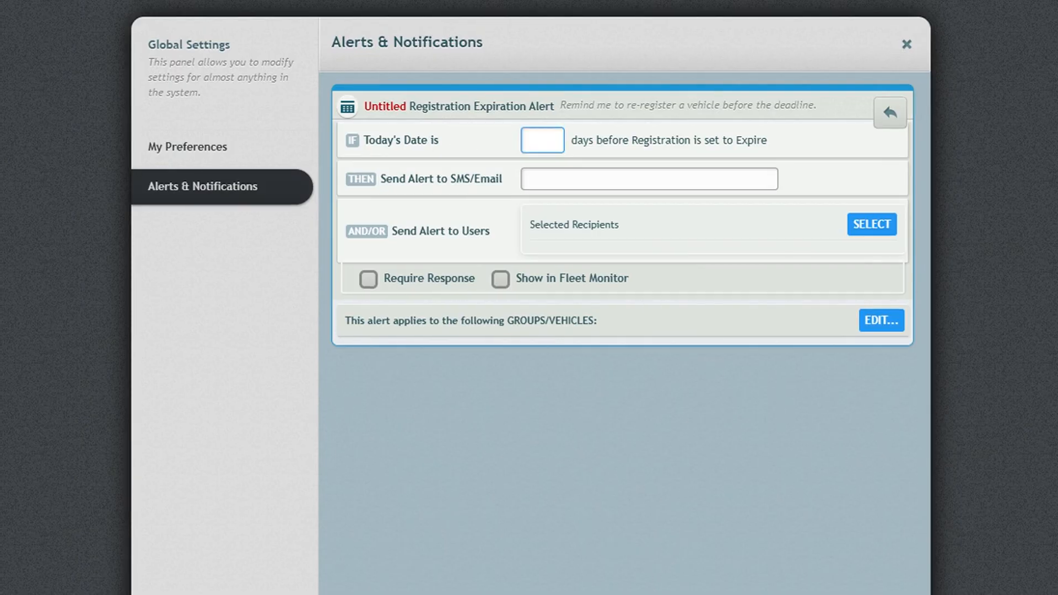
{"action": "type", "text": "30"}
{"action": "left_click", "coordinate": [699, 571]}
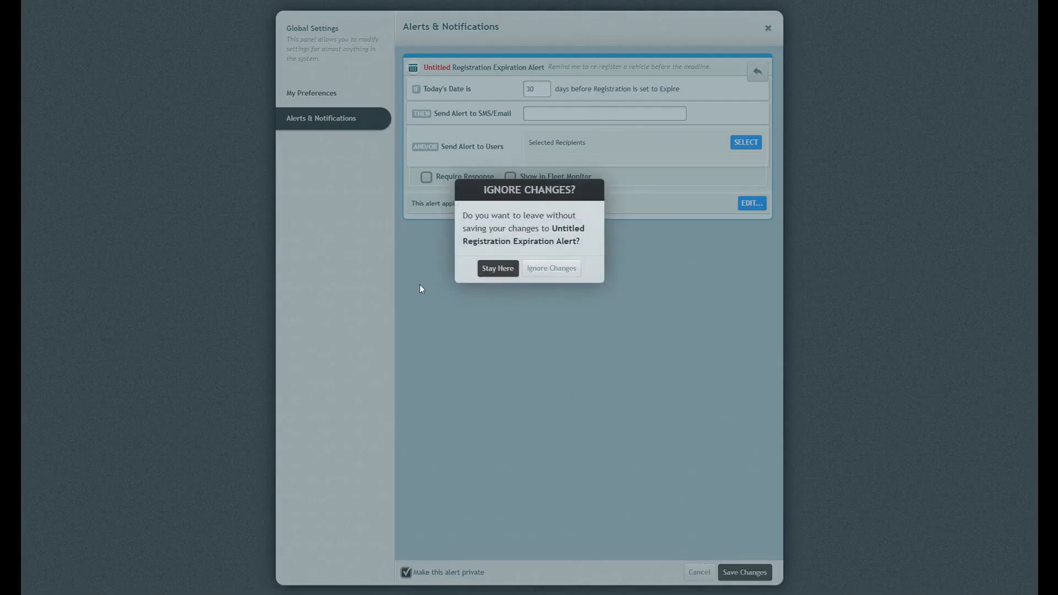
{"action": "left_click", "coordinate": [526, 270]}
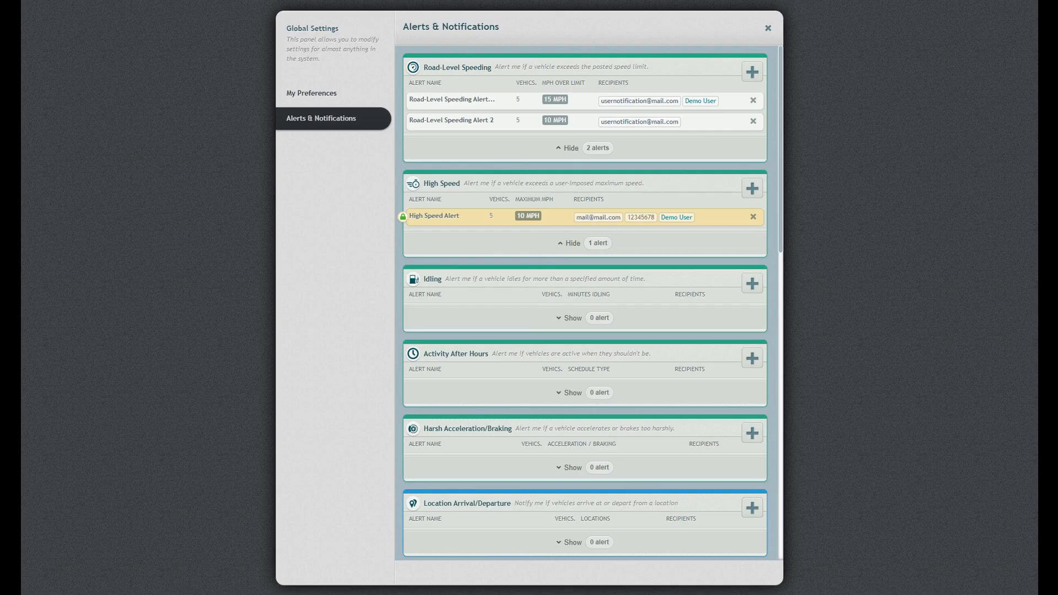
Draft a new Inspection Expiration alert for 30 days before expiration.
{"action": "scroll", "coordinate": [437, 374], "scroll_direction": "down", "scroll_amount": 10}
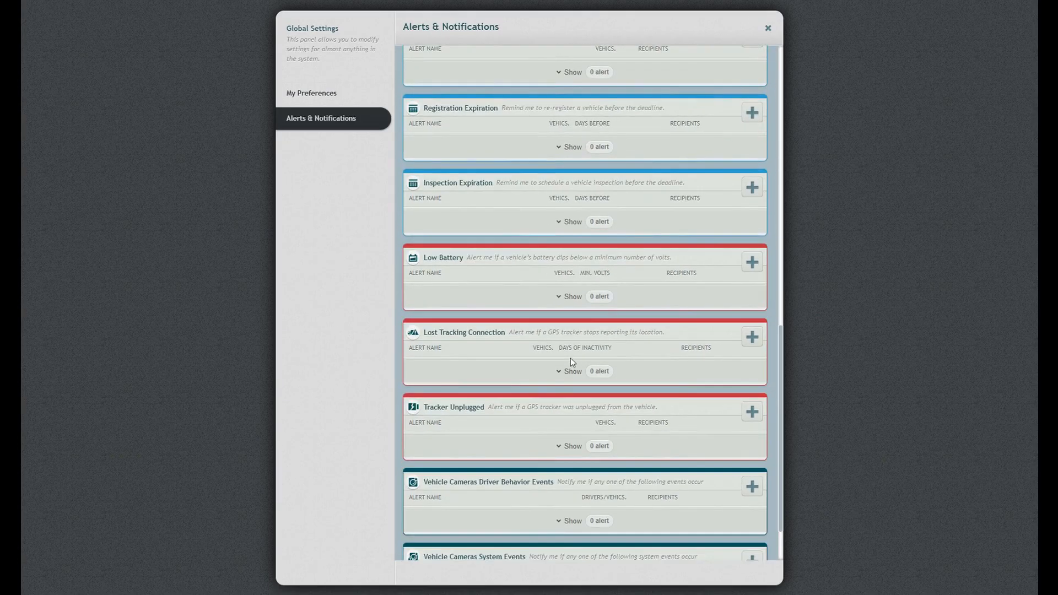
{"action": "left_click", "coordinate": [752, 187]}
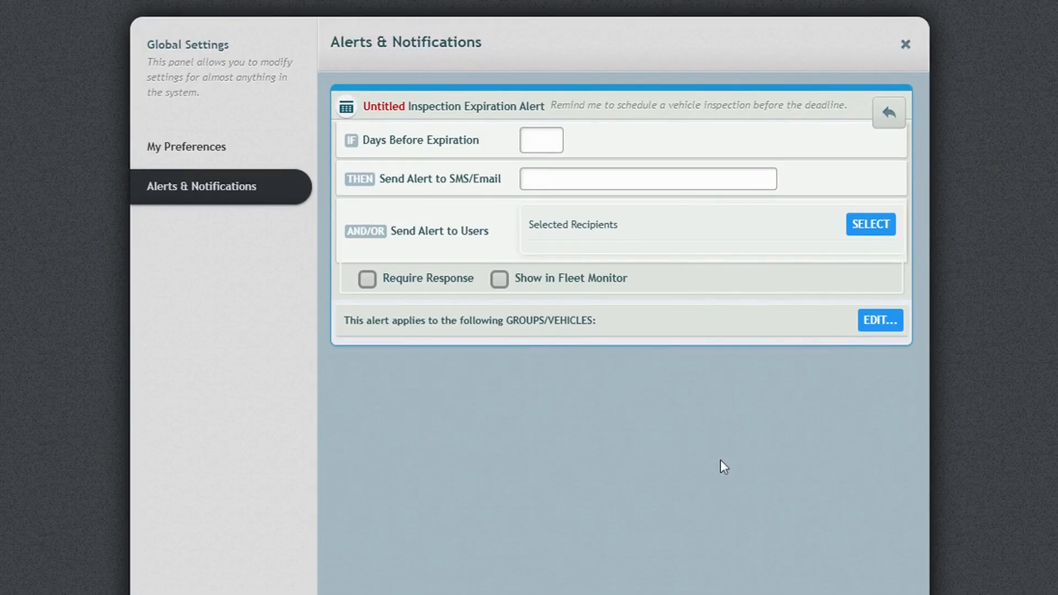
{"action": "left_click", "coordinate": [534, 140]}
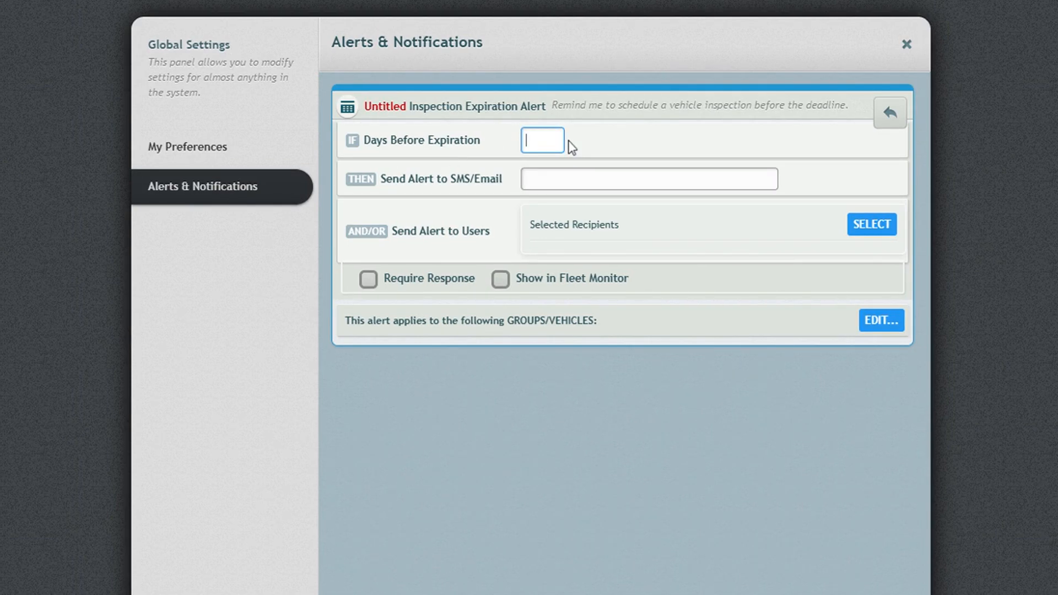
{"action": "type", "text": "30"}
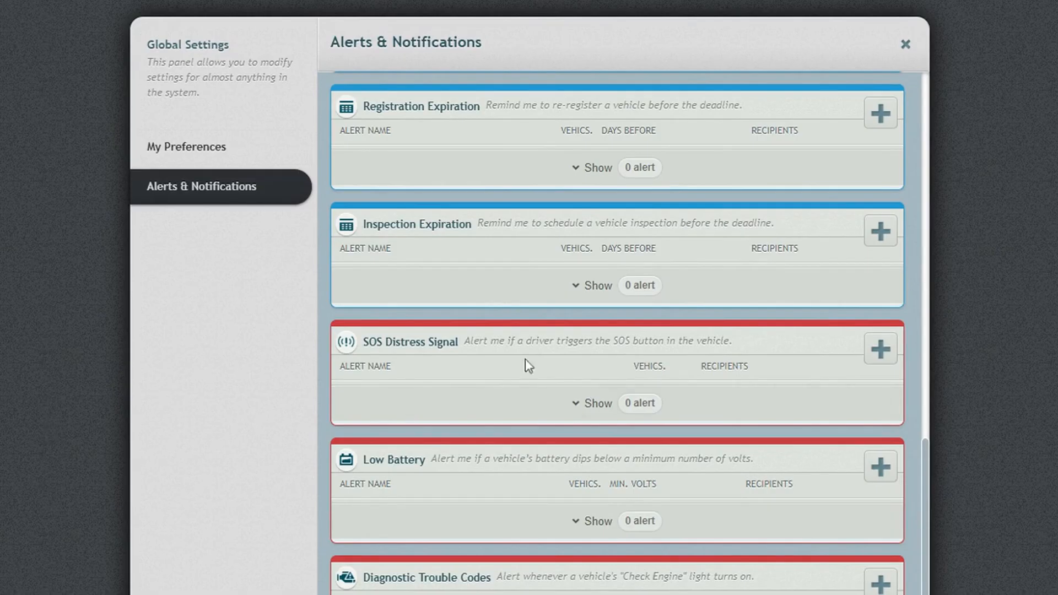
Start a new SOS Distress Signal alert to review its settings, and discard it unsaved.
{"action": "left_click", "coordinate": [893, 350]}
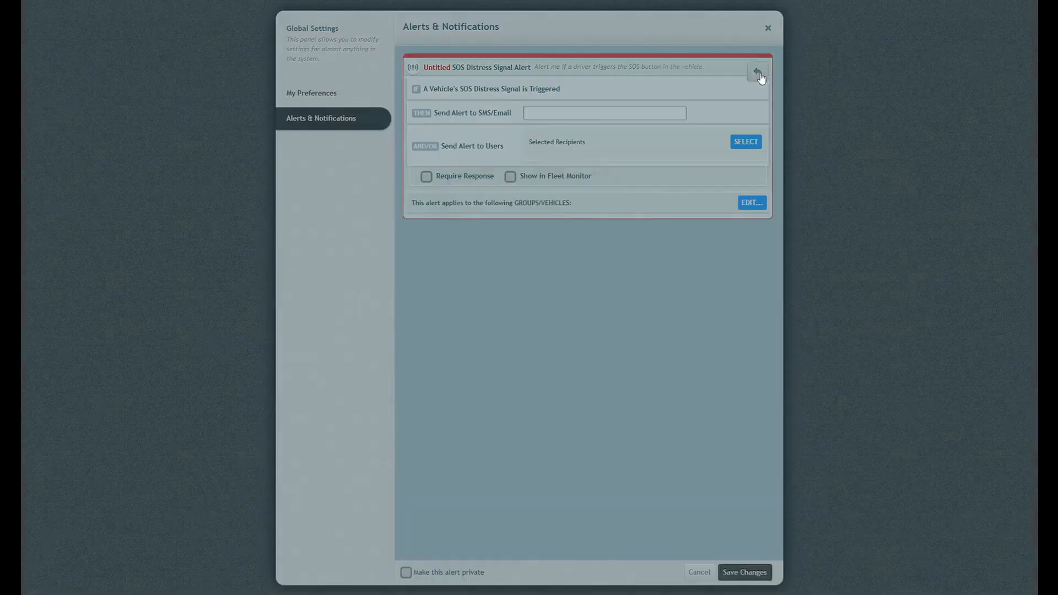
{"action": "left_click", "coordinate": [889, 113]}
{"action": "left_click", "coordinate": [580, 267]}
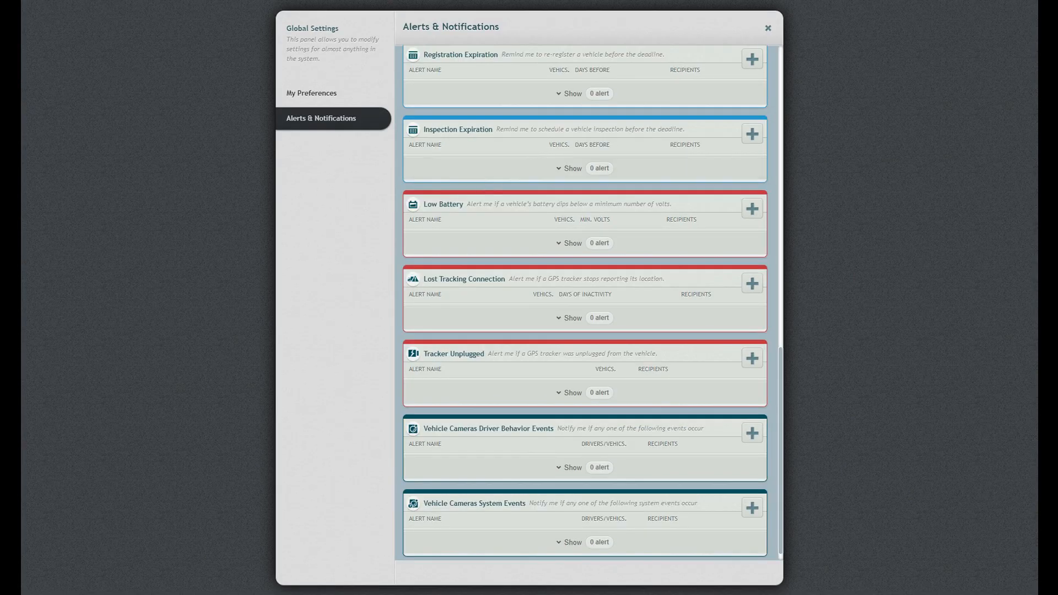
Draft a new Low Battery alert for below 11.5 volts with a 5-minute duration, and discard it unsaved.
{"action": "left_click", "coordinate": [753, 209]}
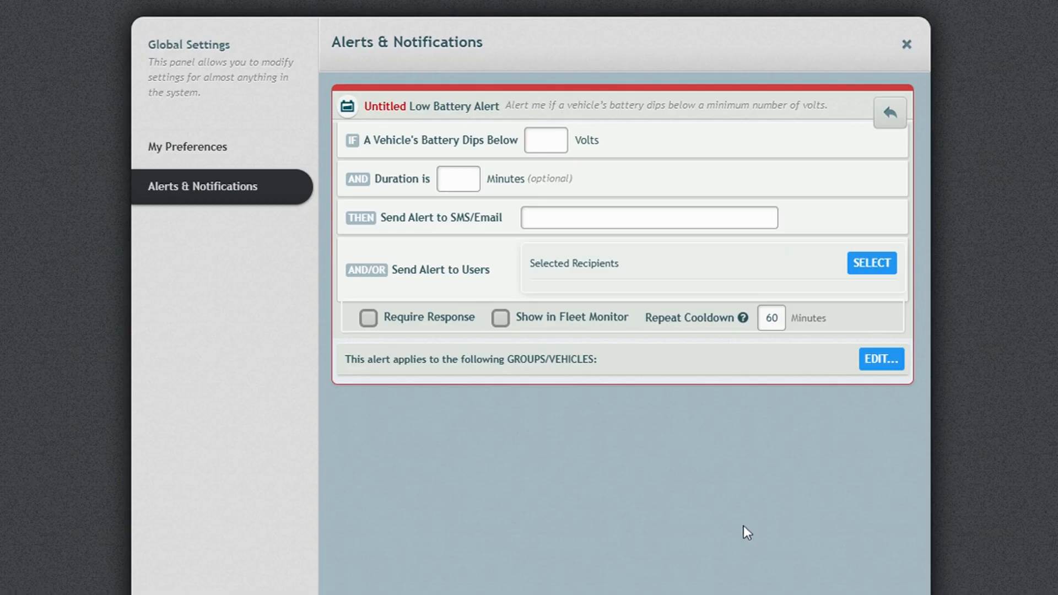
{"action": "left_click", "coordinate": [547, 139]}
{"action": "type", "text": "11.5"}
{"action": "key", "text": "Tab"}
{"action": "type", "text": "5"}
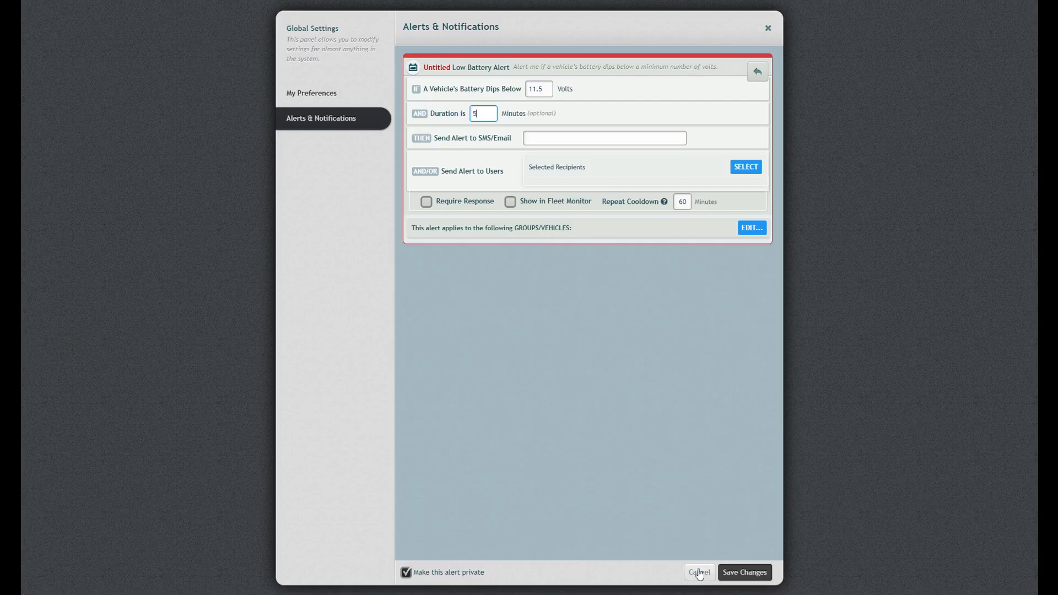
{"action": "left_click", "coordinate": [697, 573]}
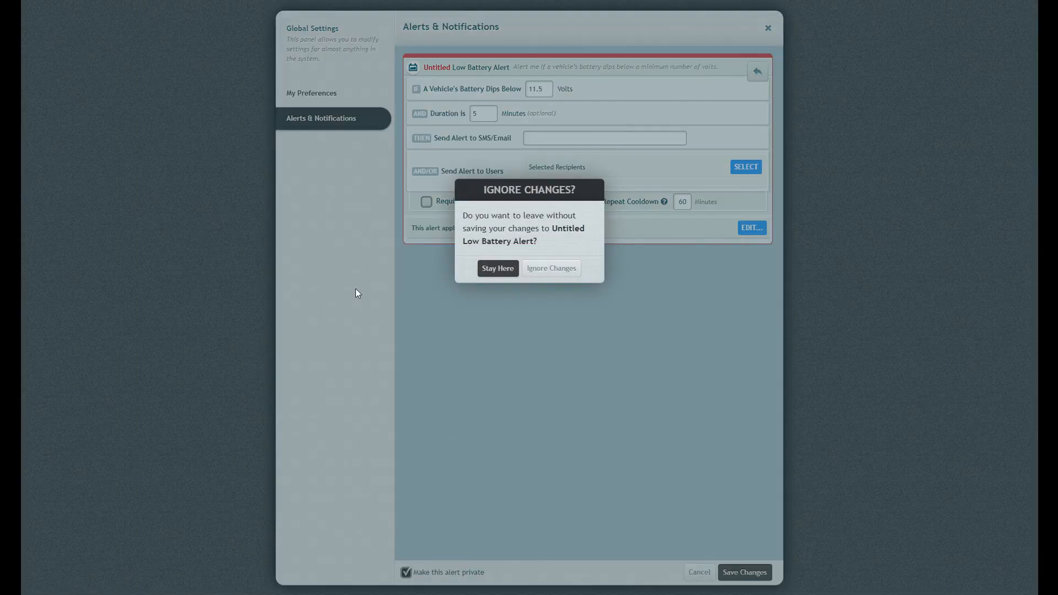
{"action": "left_click", "coordinate": [551, 268]}
Start a new Diagnostic Trouble Codes alert to review its Check Engine condition, and discard it unsaved.
{"action": "scroll", "coordinate": [607, 302], "scroll_direction": "down", "scroll_amount": 10}
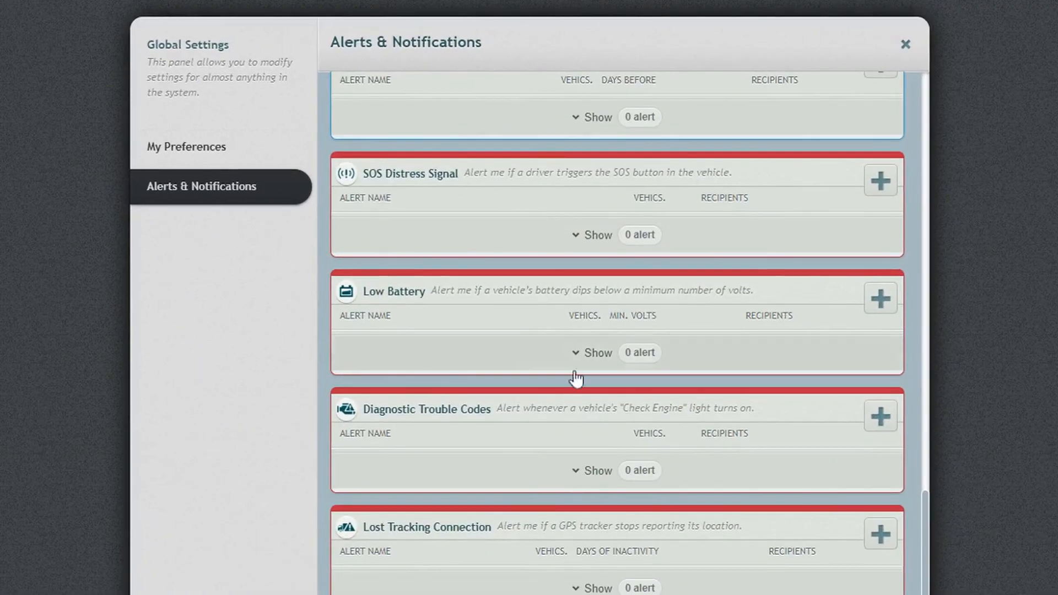
{"action": "left_click", "coordinate": [880, 417]}
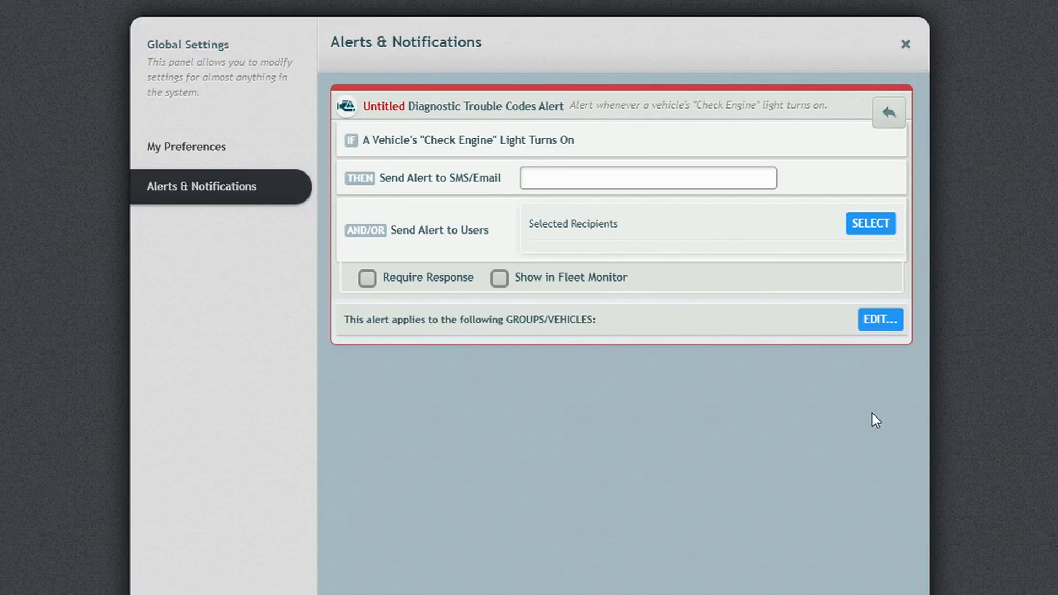
{"action": "left_click", "coordinate": [889, 113]}
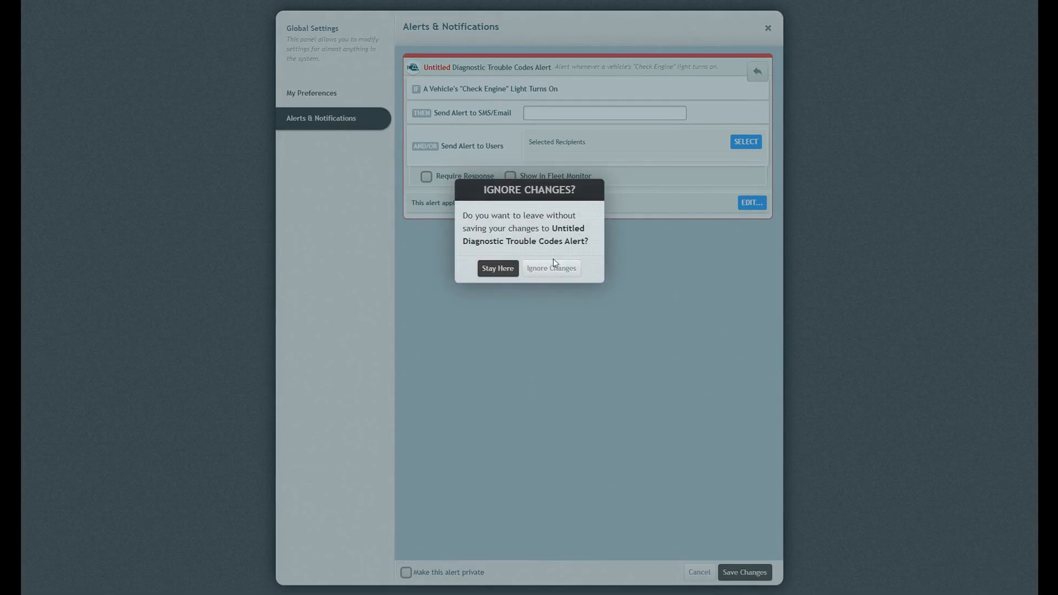
{"action": "left_click", "coordinate": [547, 268]}
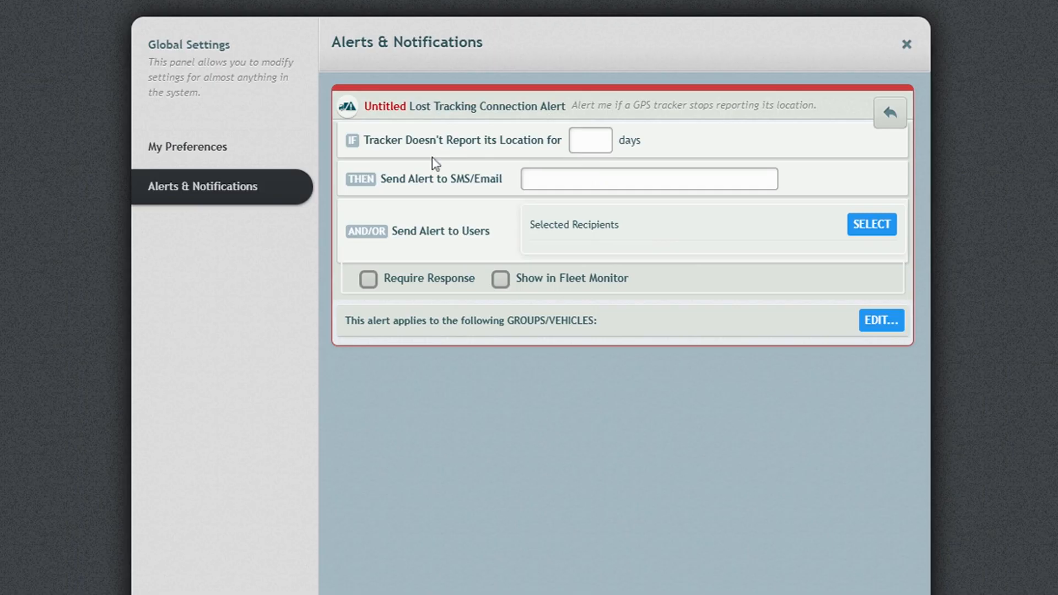
Set the new Lost Tracking Connection alert to 5 days without a location report, and discard it unsaved.
{"action": "left_click", "coordinate": [584, 142]}
{"action": "type", "text": "5"}
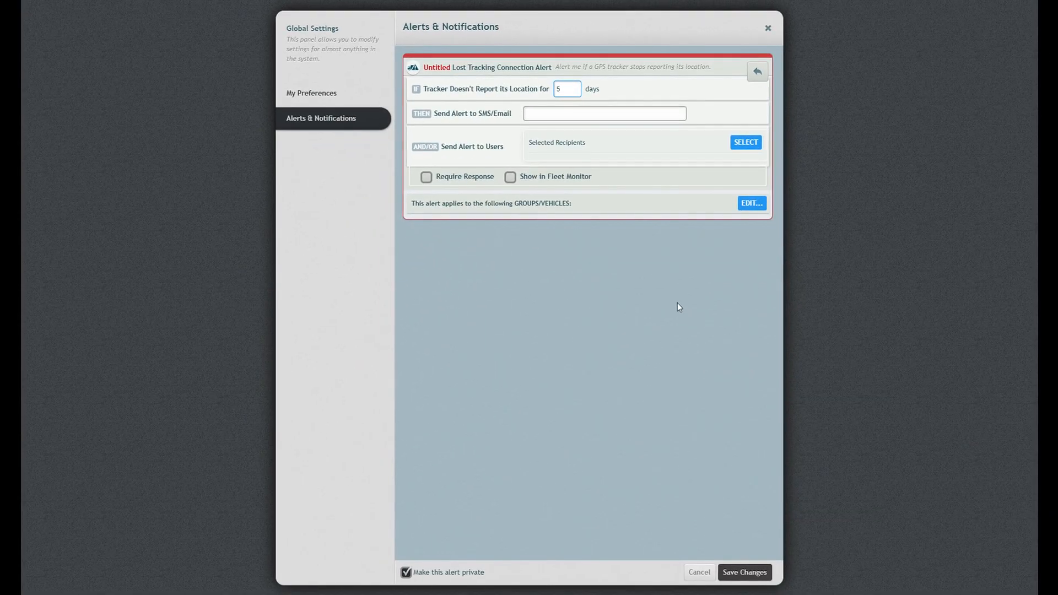
{"action": "left_click", "coordinate": [700, 572]}
{"action": "left_click", "coordinate": [553, 269]}
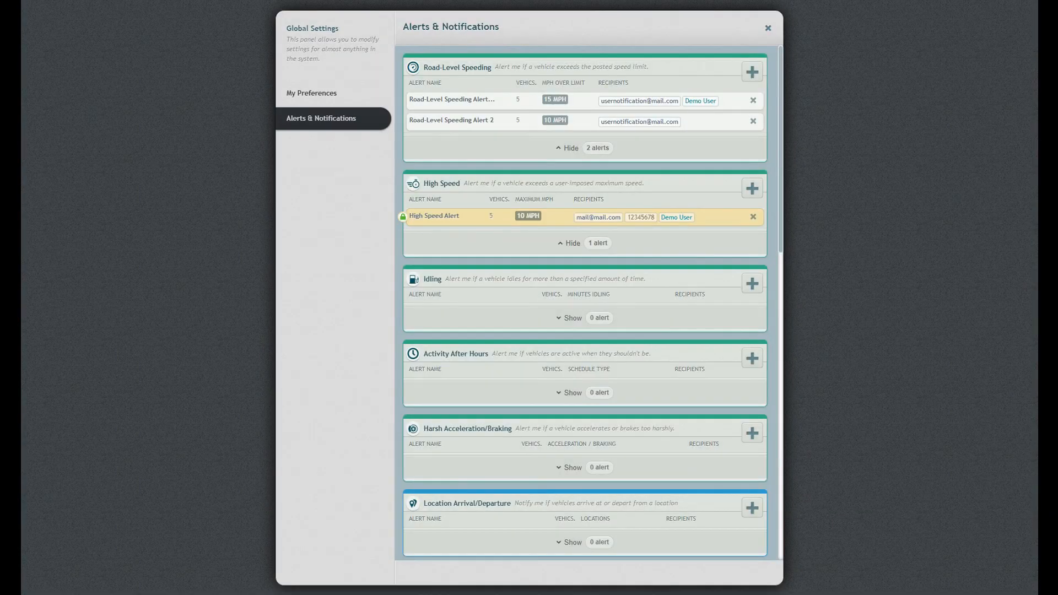
Start a new Tracker Unplugged alert to review its settings, and discard it unsaved.
{"action": "scroll", "coordinate": [472, 450], "scroll_direction": "down", "scroll_amount": 10}
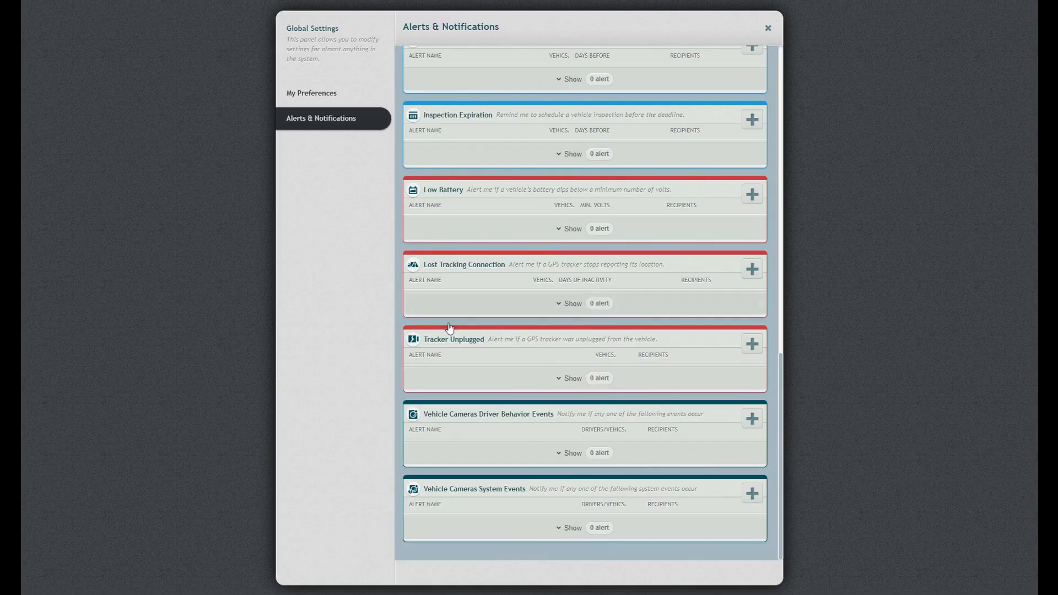
{"action": "left_click", "coordinate": [752, 345]}
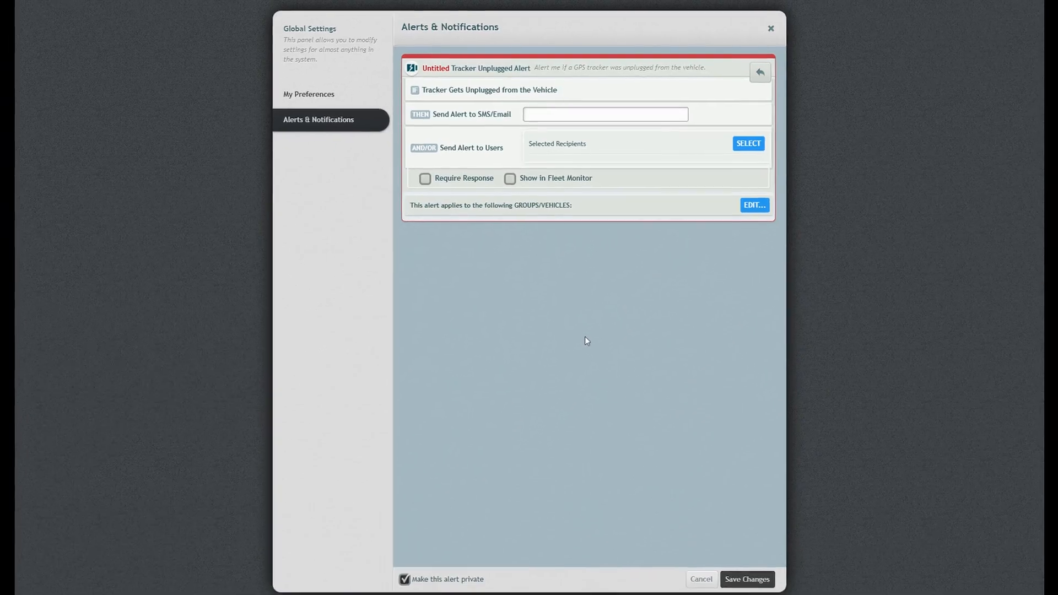
{"action": "left_click", "coordinate": [698, 572]}
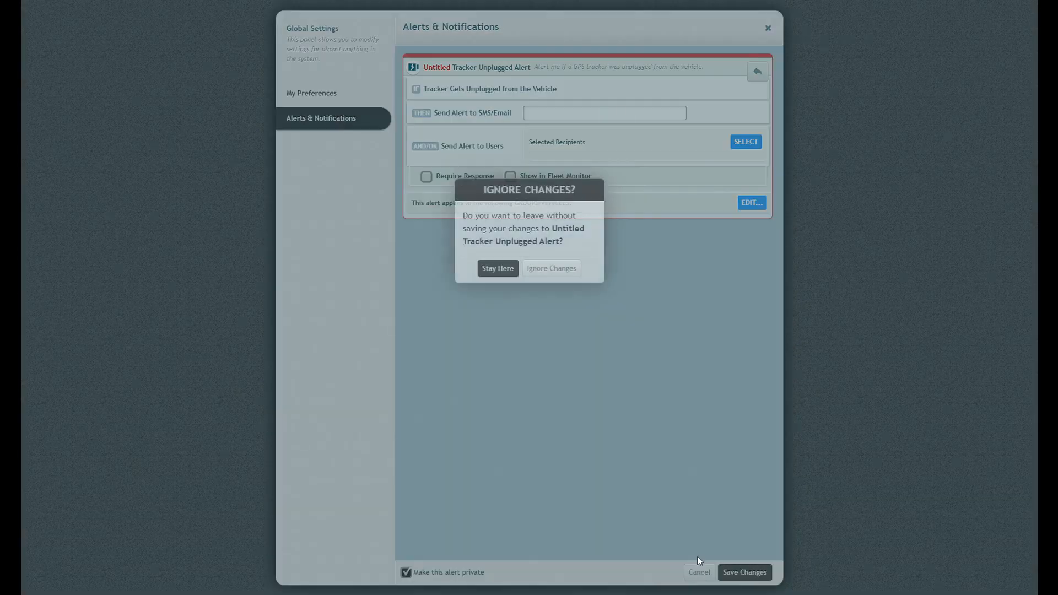
{"action": "left_click", "coordinate": [545, 270]}
Draft a new Tracker Battery Level alert for battery below 25% and discard it unsaved.
{"action": "scroll", "coordinate": [615, 300], "scroll_direction": "down", "scroll_amount": 10}
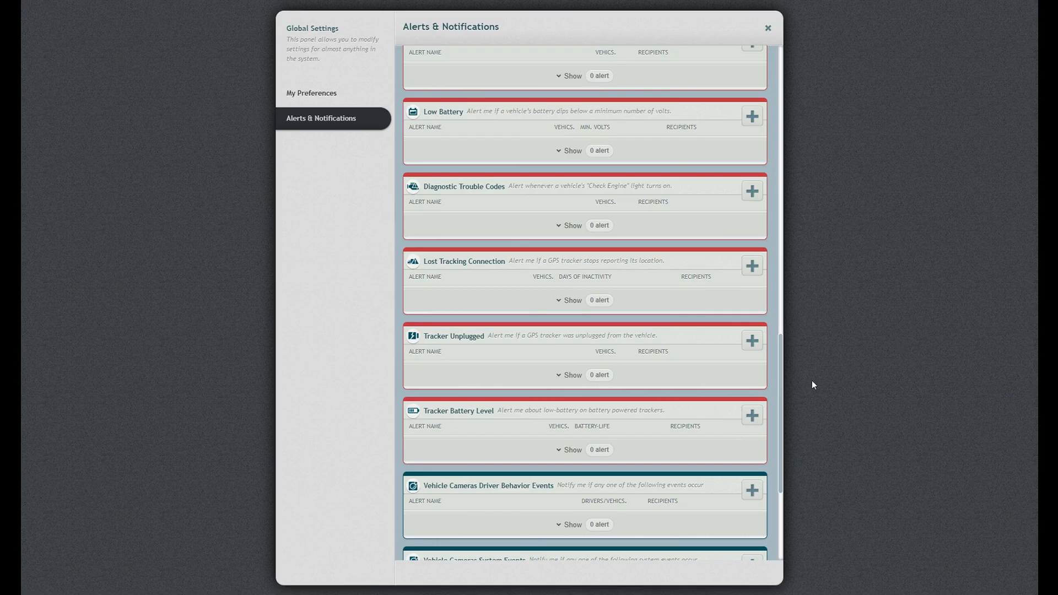
{"action": "left_click", "coordinate": [752, 415]}
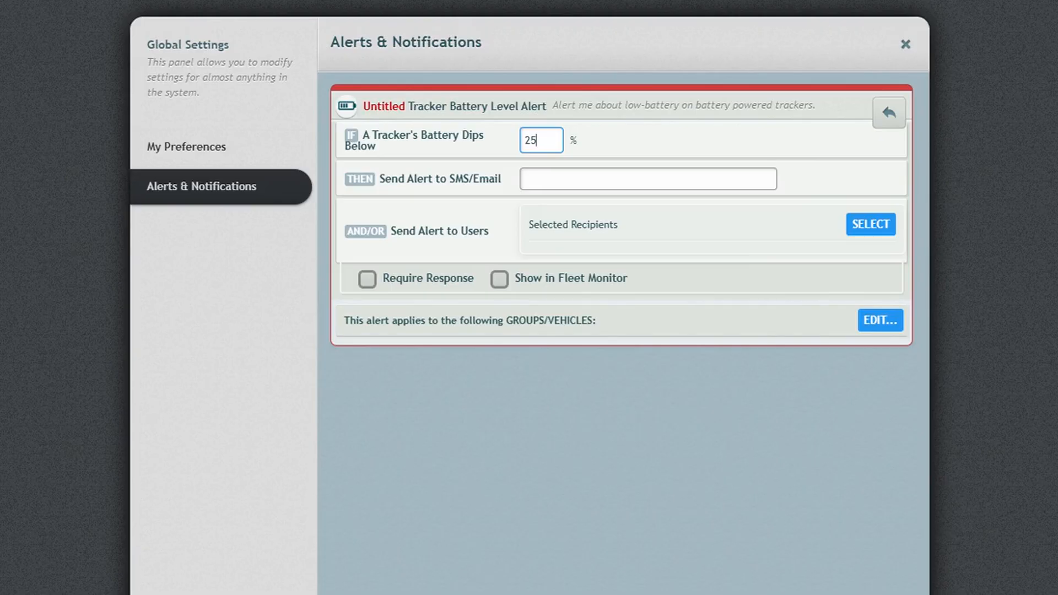
{"action": "left_click", "coordinate": [893, 118]}
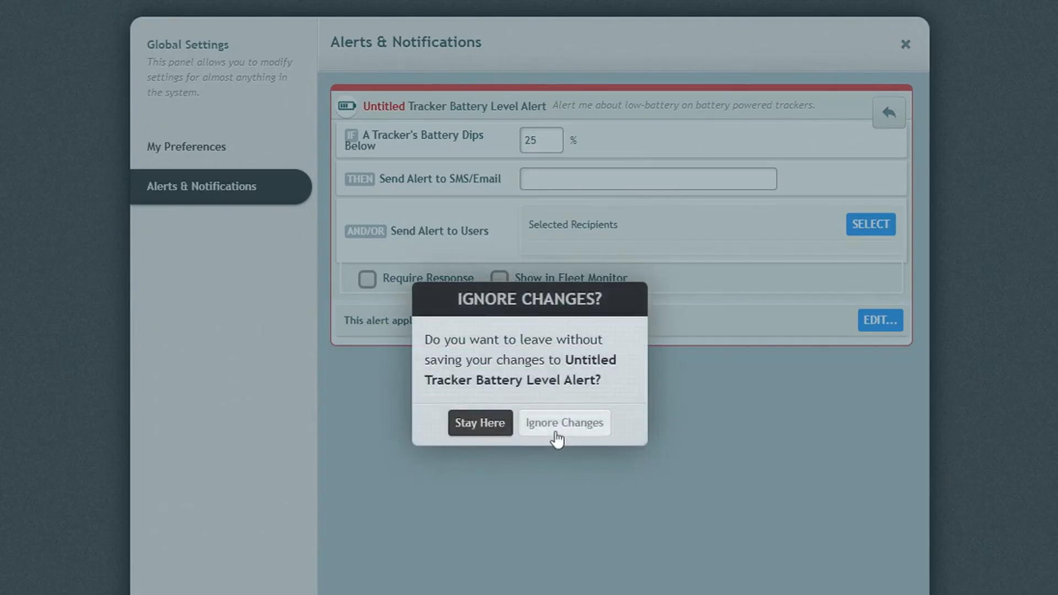
{"action": "left_click", "coordinate": [557, 436]}
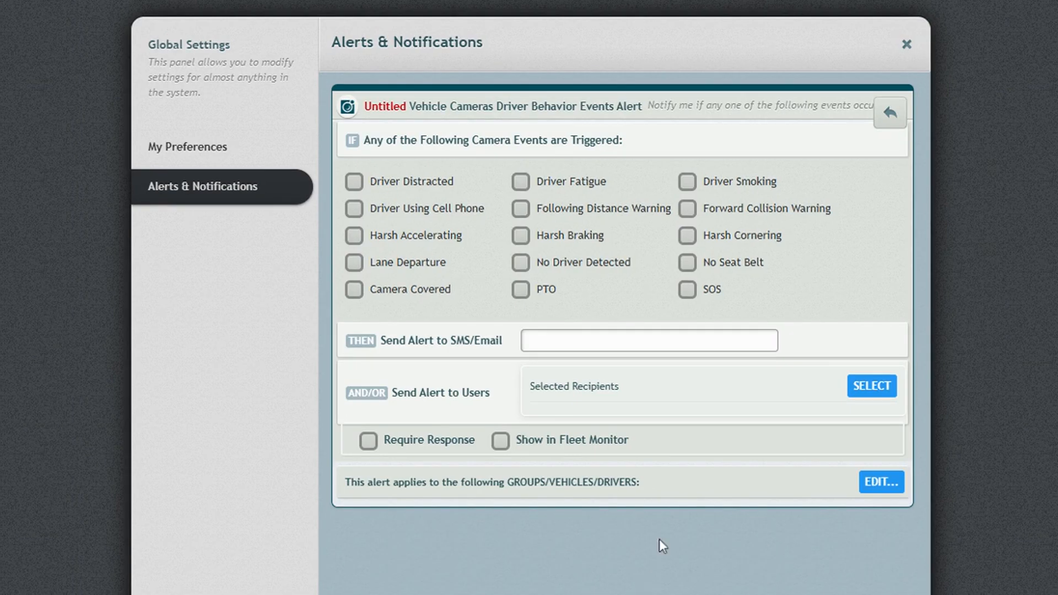
Enable all 15 camera events, from Driver Distracted to SOS, in the new Vehicle Cameras Driver Behavior Events alert, and discard it unsaved.
{"action": "left_click", "coordinate": [357, 183]}
{"action": "left_click", "coordinate": [521, 184]}
{"action": "left_click", "coordinate": [689, 184]}
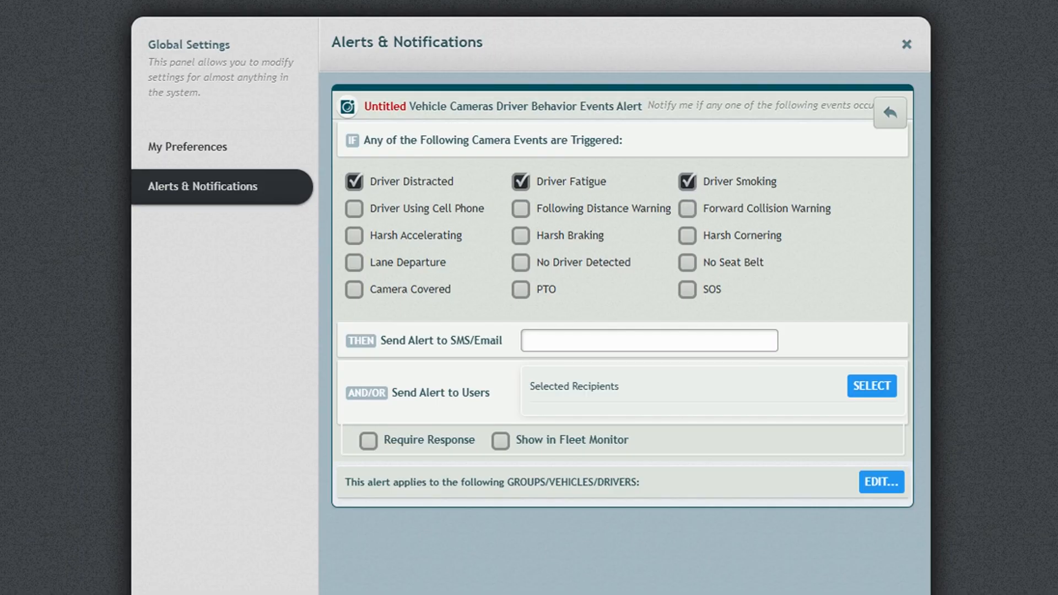
{"action": "left_click", "coordinate": [359, 212]}
{"action": "left_click", "coordinate": [520, 210]}
{"action": "left_click", "coordinate": [687, 209]}
{"action": "left_click", "coordinate": [353, 235]}
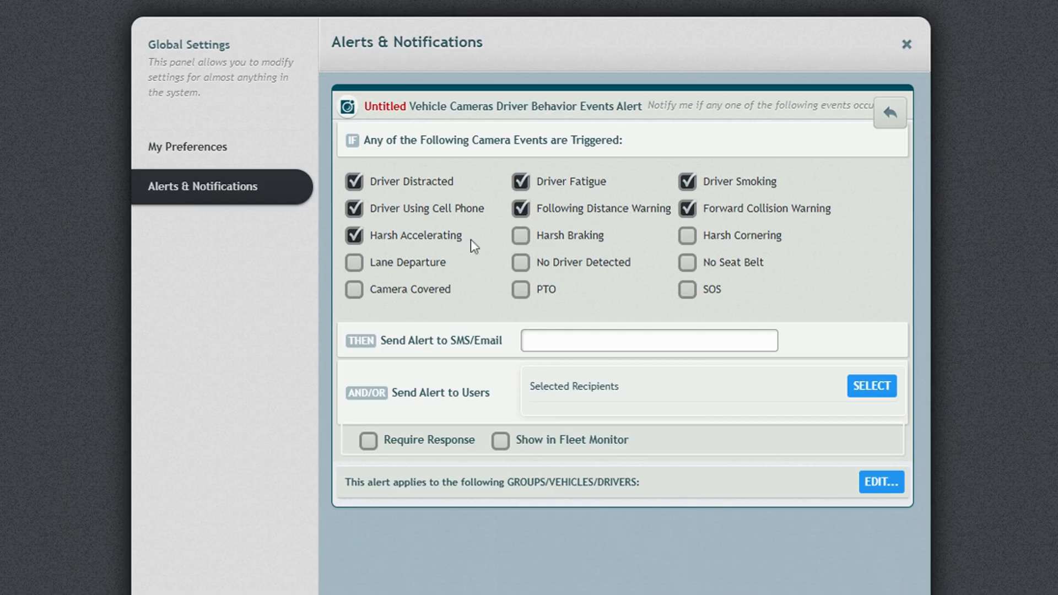
{"action": "left_click", "coordinate": [522, 237]}
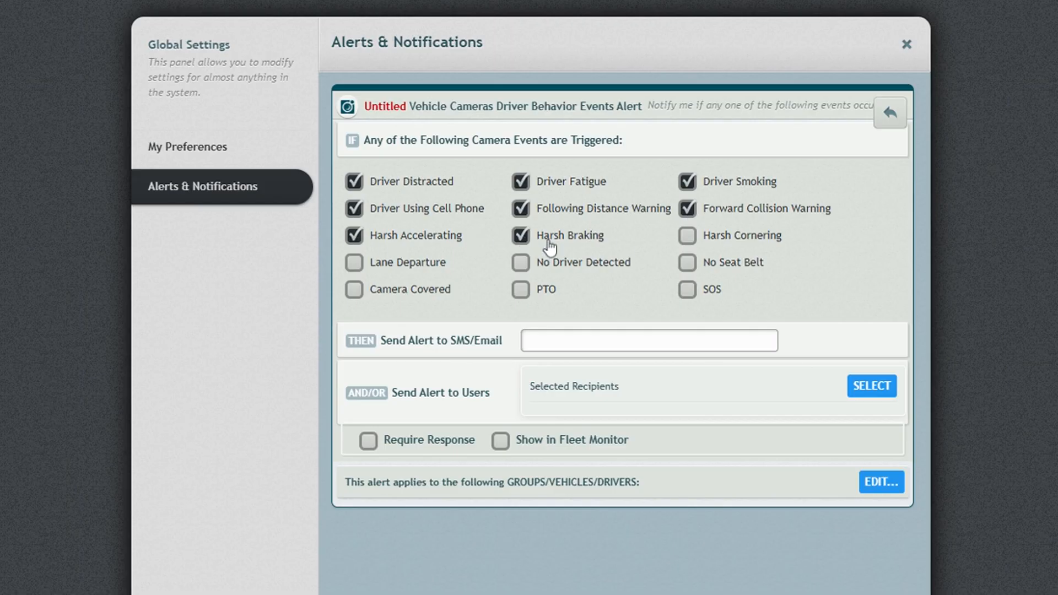
{"action": "left_click", "coordinate": [692, 239]}
{"action": "left_click", "coordinate": [354, 263]}
{"action": "left_click", "coordinate": [519, 264]}
{"action": "left_click", "coordinate": [690, 265]}
{"action": "left_click", "coordinate": [357, 293]}
{"action": "left_click", "coordinate": [519, 291]}
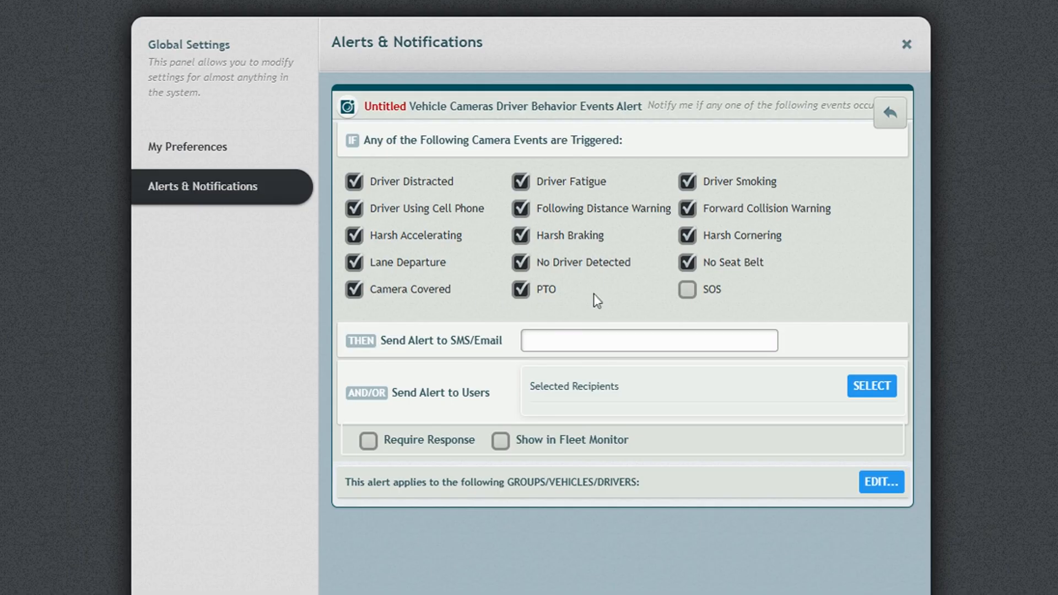
{"action": "left_click", "coordinate": [687, 290]}
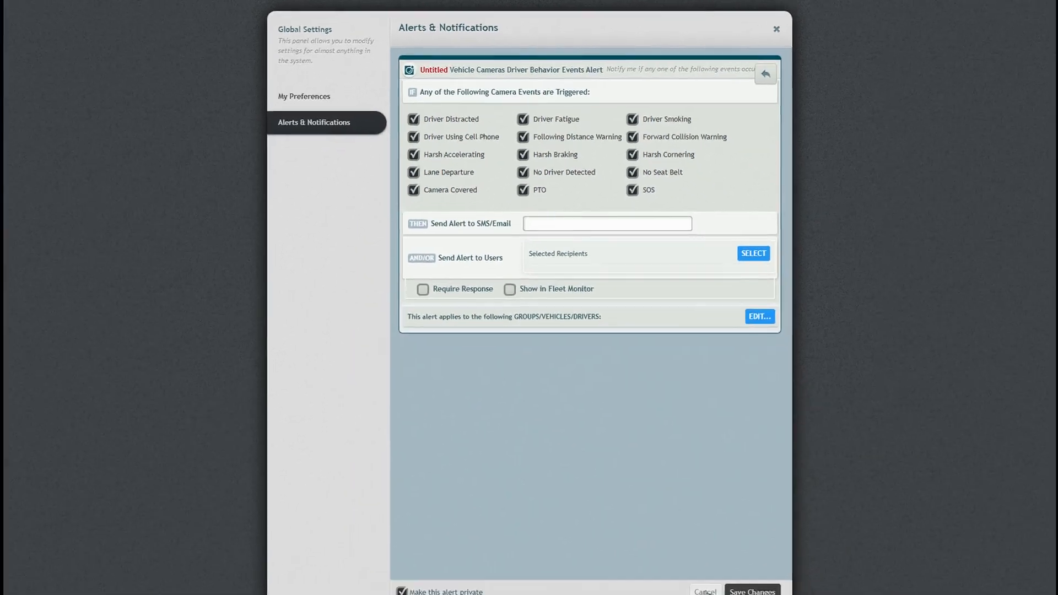
{"action": "left_click", "coordinate": [700, 575]}
{"action": "left_click", "coordinate": [551, 282]}
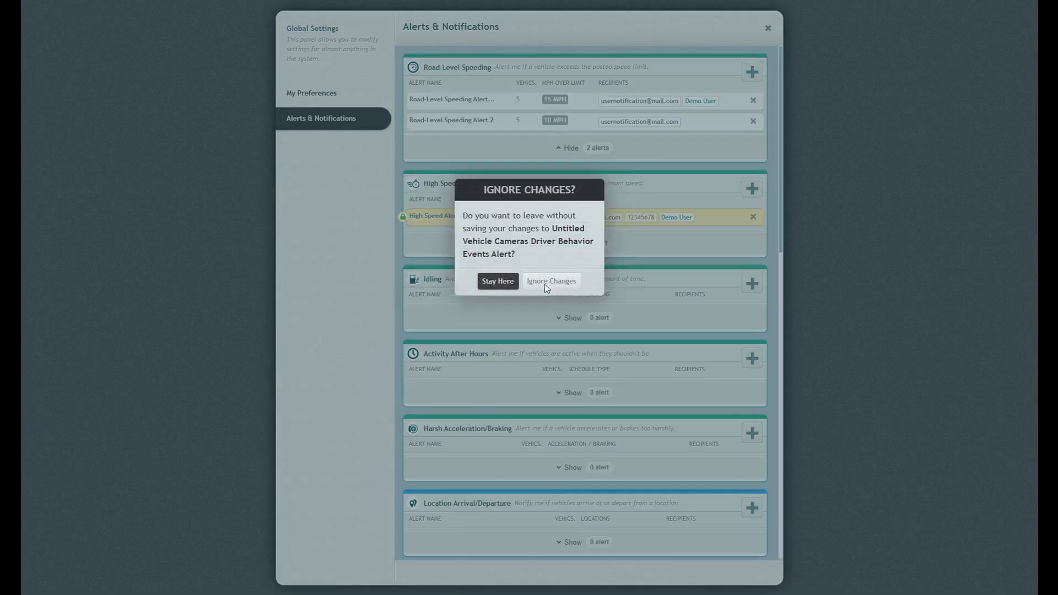
Draft a new Vehicle Cameras System Events alert with all nine events enabled, from Drive Full to Video Loss, and discard it unsaved.
{"action": "scroll", "coordinate": [744, 491], "scroll_direction": "down", "scroll_amount": 10}
{"action": "left_click", "coordinate": [753, 493]}
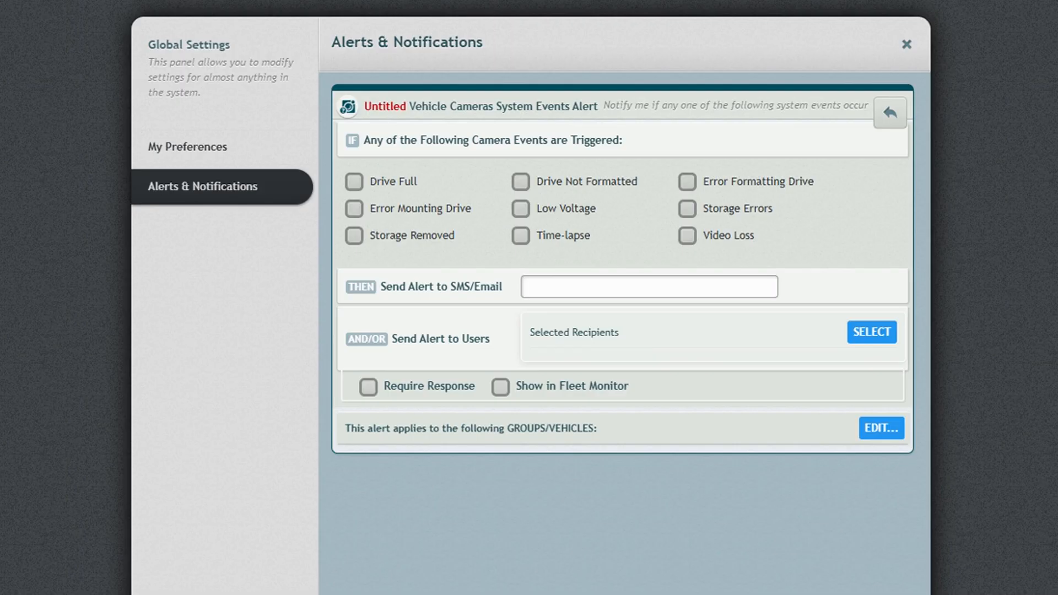
{"action": "left_click", "coordinate": [354, 185]}
{"action": "left_click", "coordinate": [519, 184]}
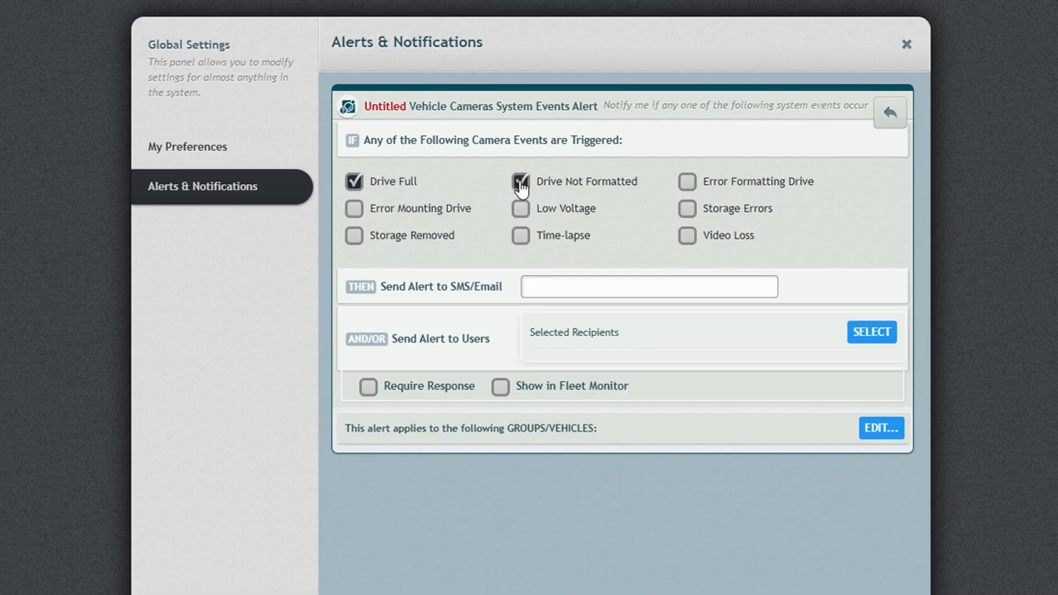
{"action": "left_click", "coordinate": [688, 183]}
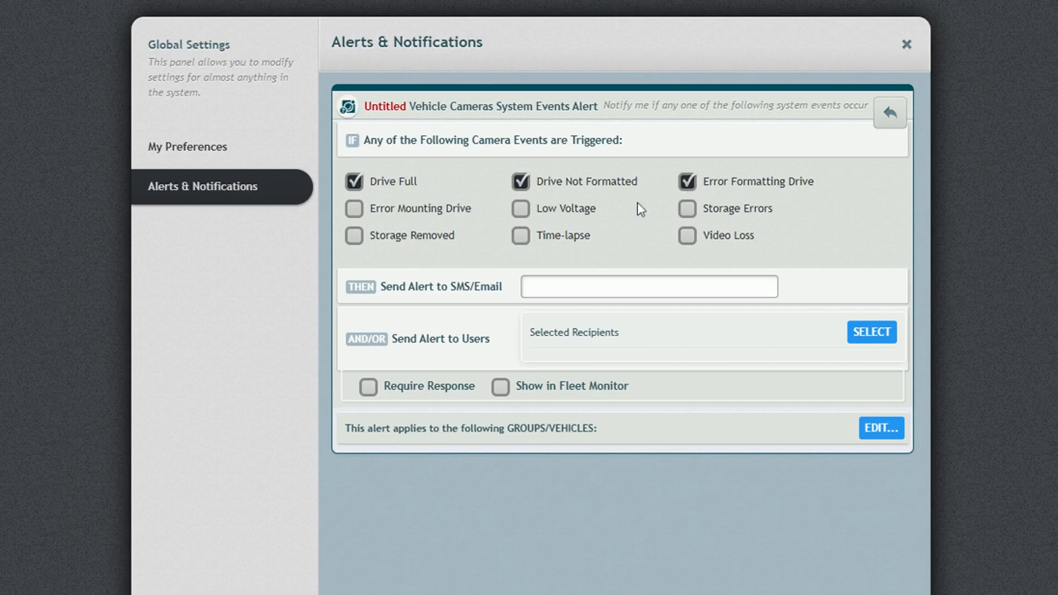
{"action": "left_click", "coordinate": [352, 212]}
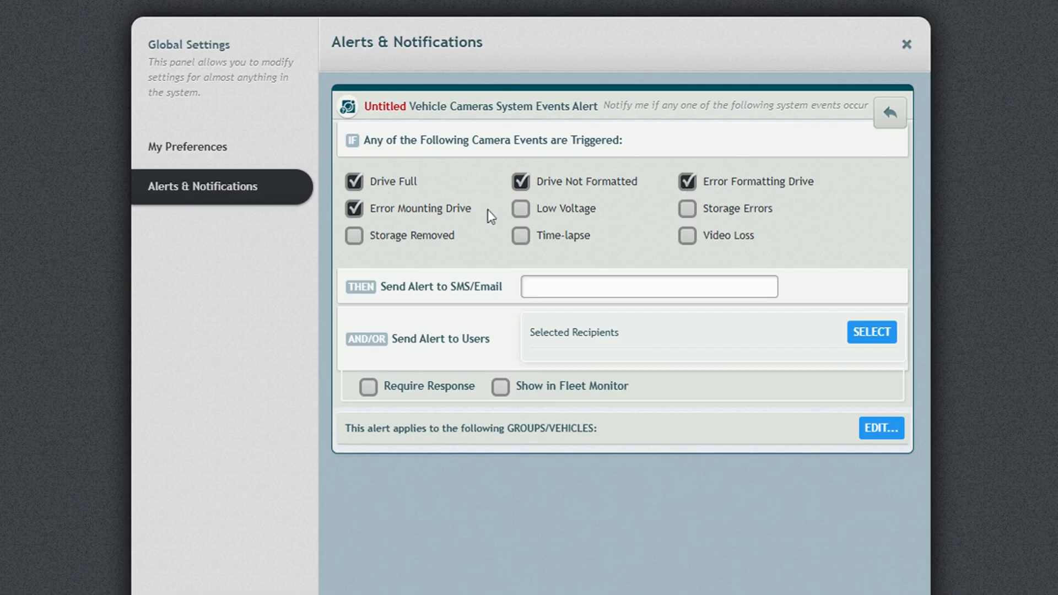
{"action": "left_click", "coordinate": [519, 214]}
{"action": "left_click", "coordinate": [689, 212]}
{"action": "left_click", "coordinate": [356, 238]}
{"action": "left_click", "coordinate": [522, 238]}
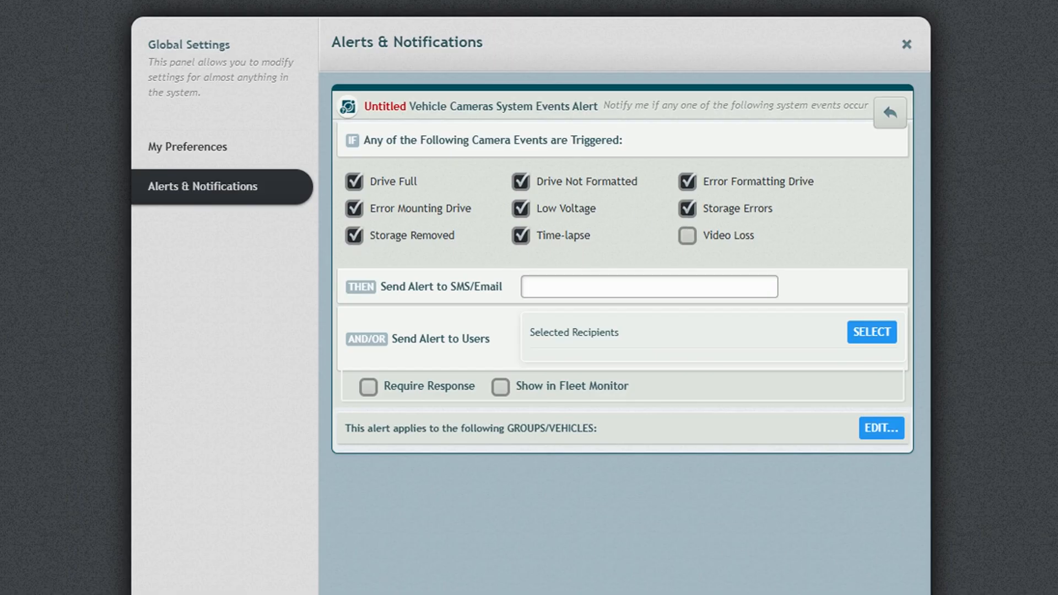
{"action": "left_click", "coordinate": [689, 243]}
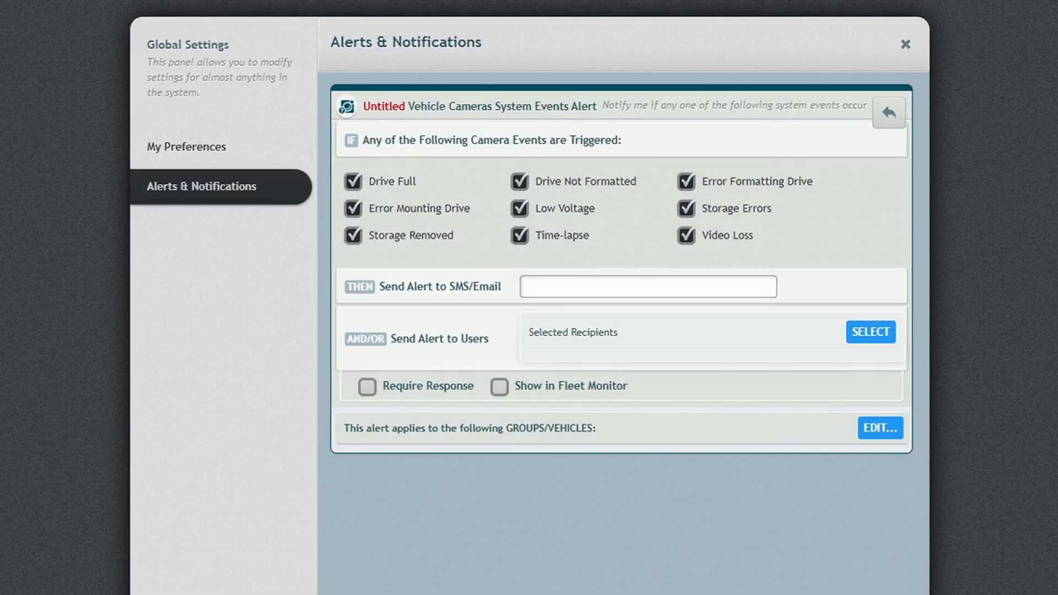
{"action": "left_click", "coordinate": [702, 577]}
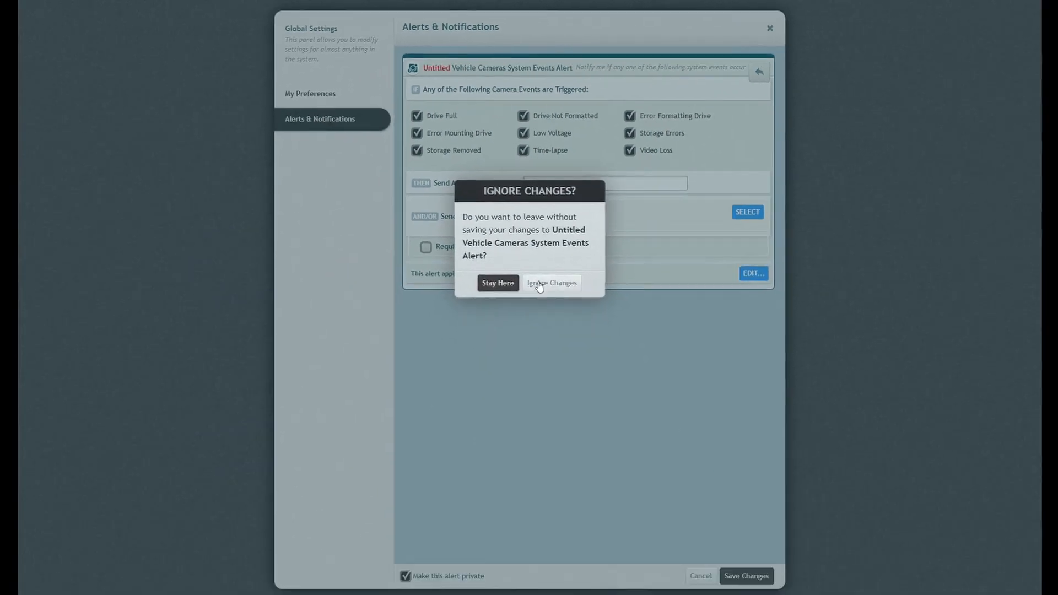
{"action": "left_click", "coordinate": [549, 445]}
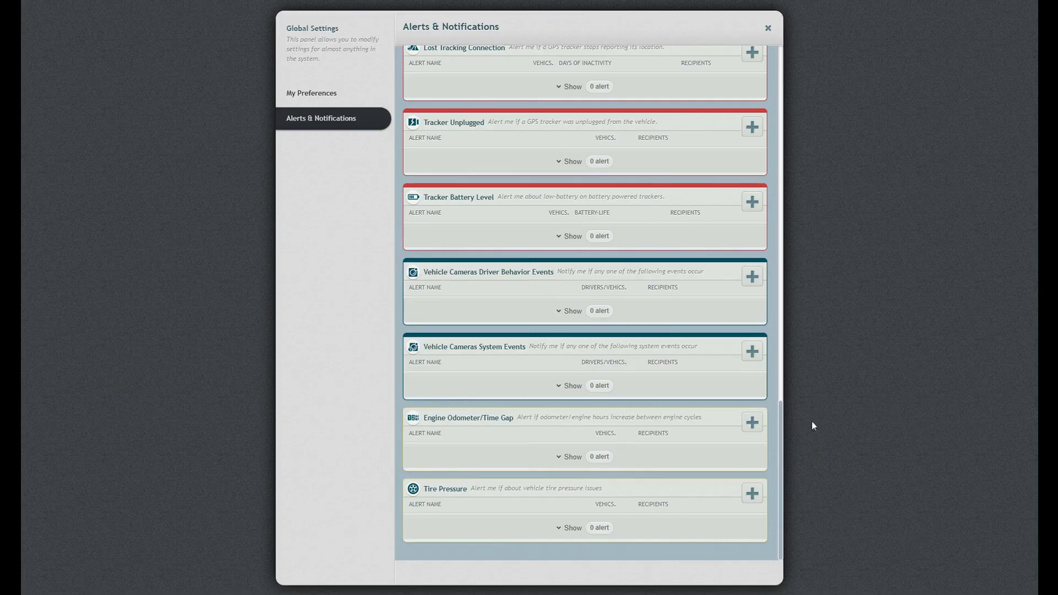
Start a new Engine Odometer/Time Gap alert to review its settings, and discard it unsaved.
{"action": "left_click", "coordinate": [752, 422]}
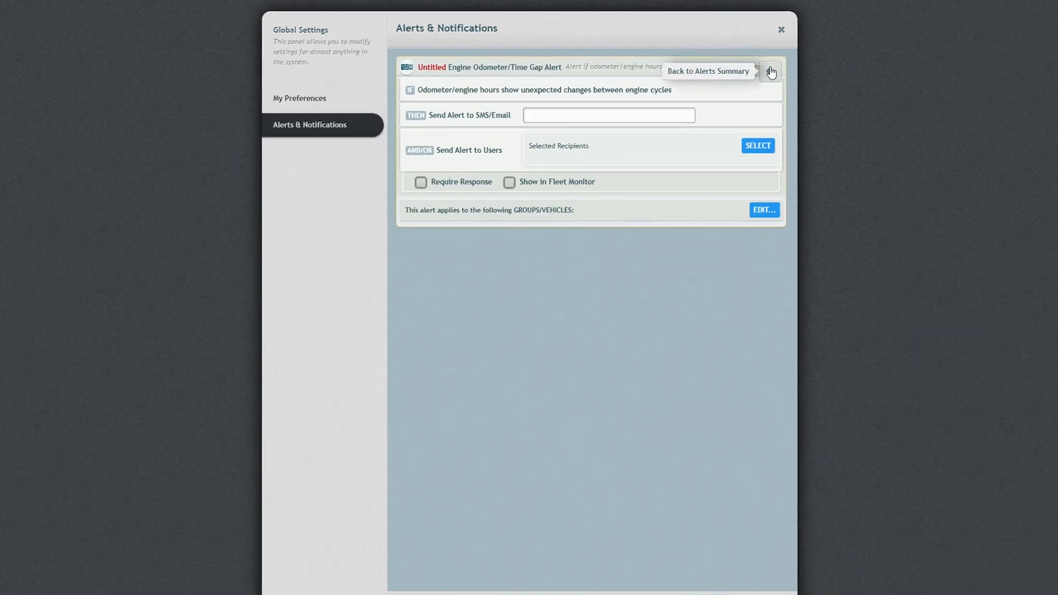
{"action": "left_click", "coordinate": [890, 108]}
{"action": "left_click", "coordinate": [568, 441]}
Start a new Tire Pressure alert to review its low-pressure condition, and discard it unsaved.
{"action": "scroll", "coordinate": [601, 353], "scroll_direction": "down", "scroll_amount": 15}
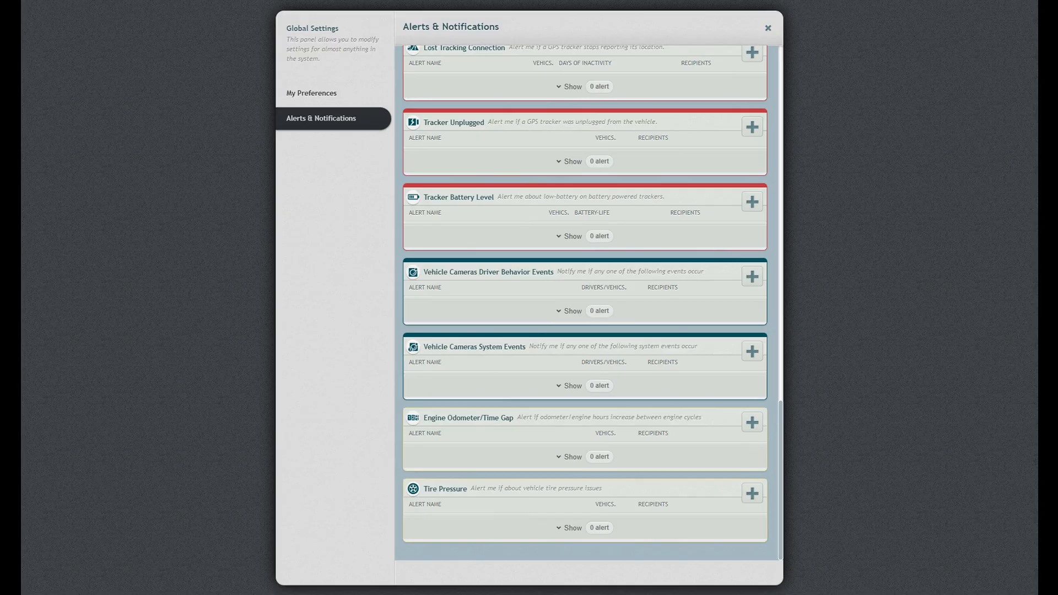
{"action": "left_click", "coordinate": [753, 493]}
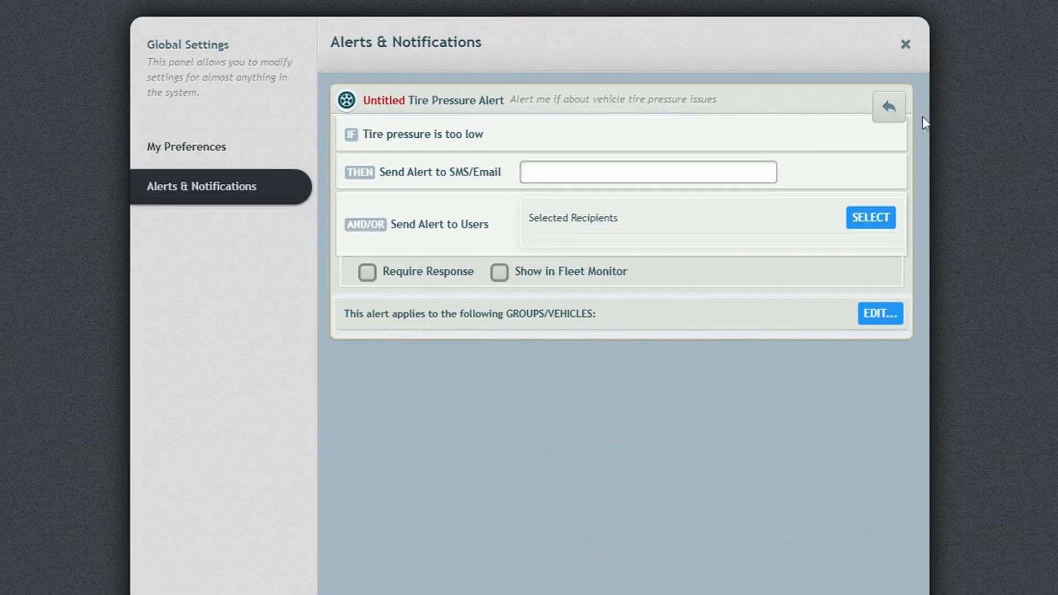
{"action": "left_click", "coordinate": [889, 107]}
{"action": "left_click", "coordinate": [583, 423]}
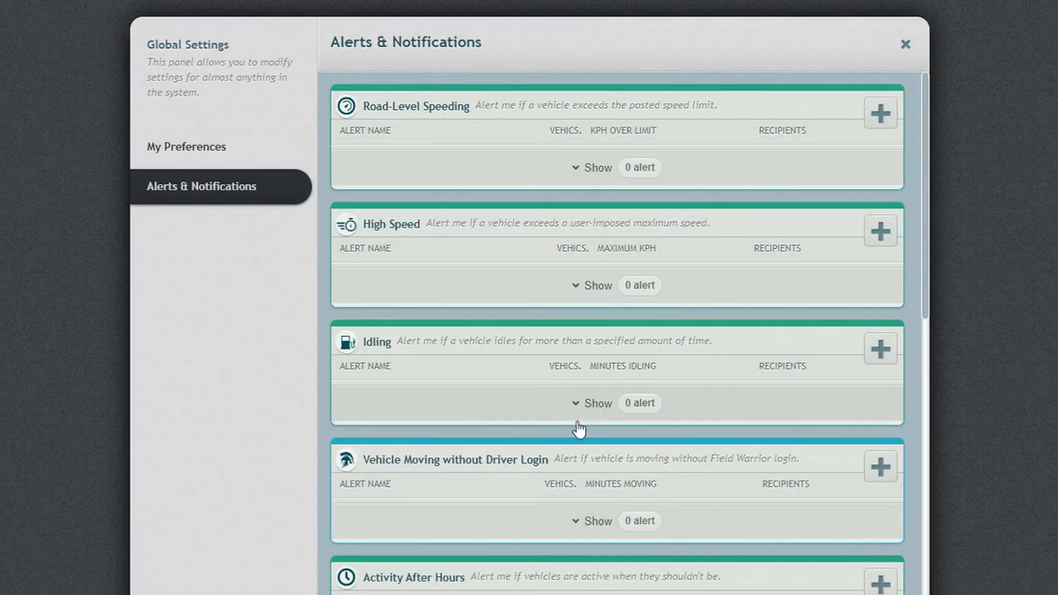